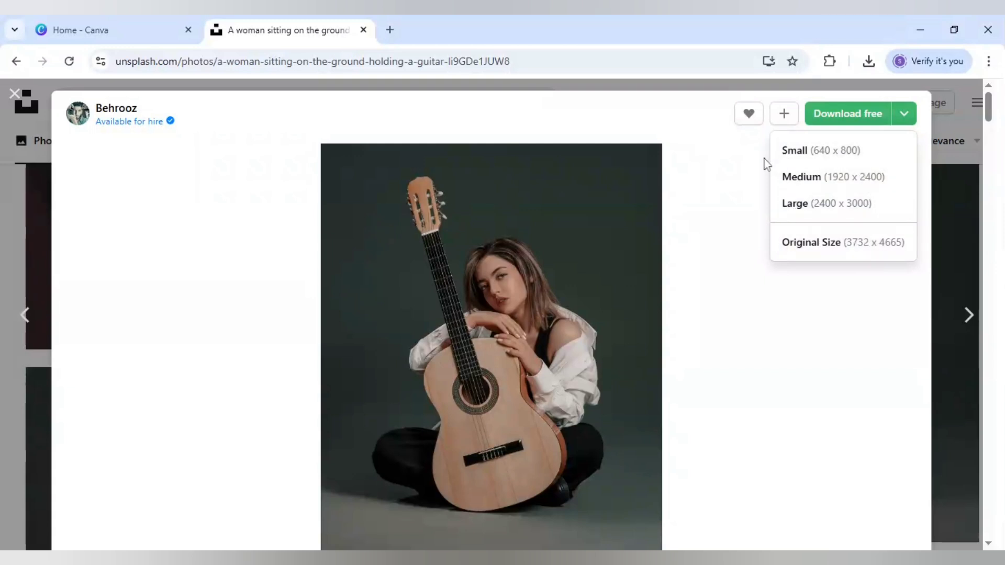
Step: Download the Unsplash photo of the woman sitting on the ground holding a guitar
click(790, 150)
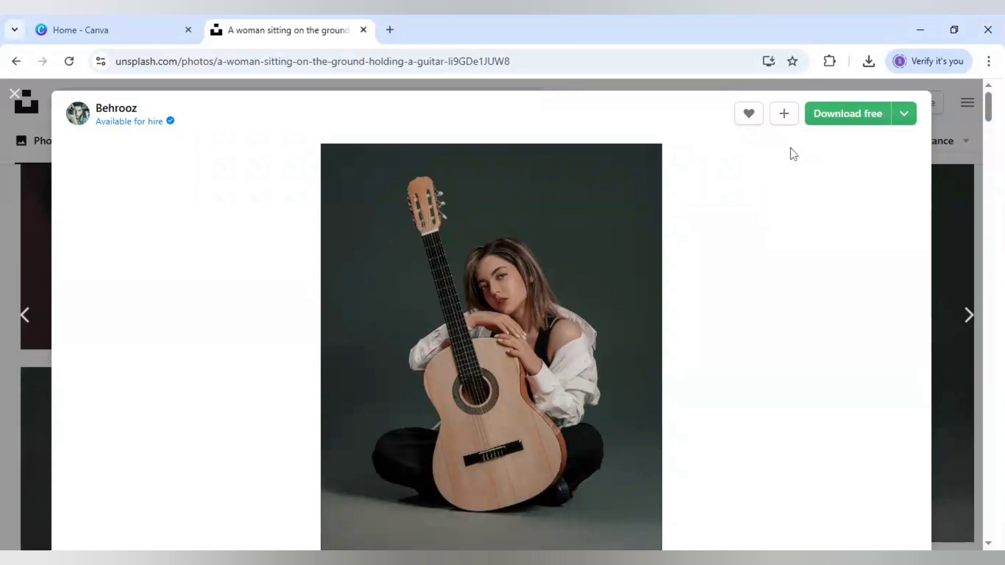
click(843, 116)
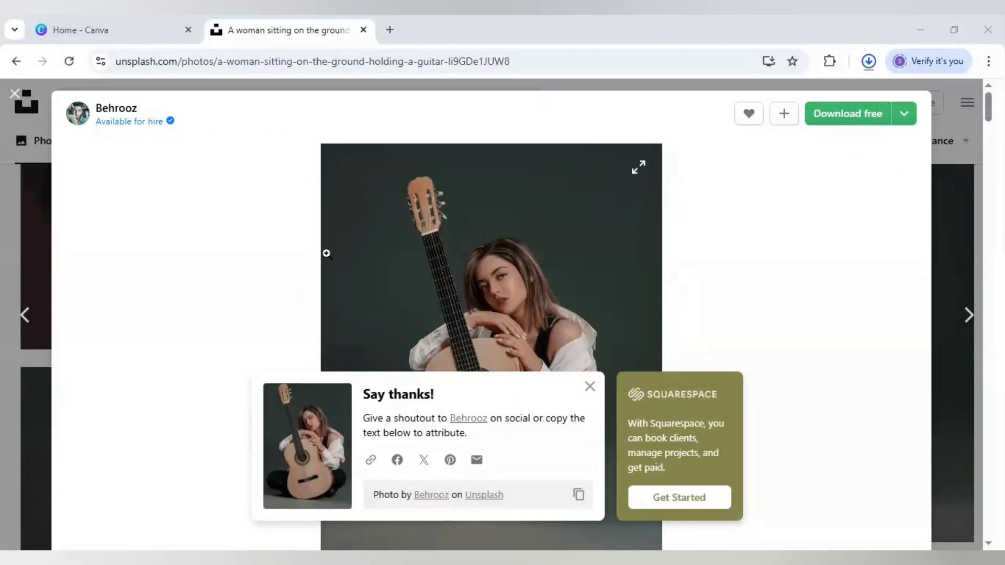
Step: Switch to Canva and create a blank YouTube Thumbnail design
click(137, 32)
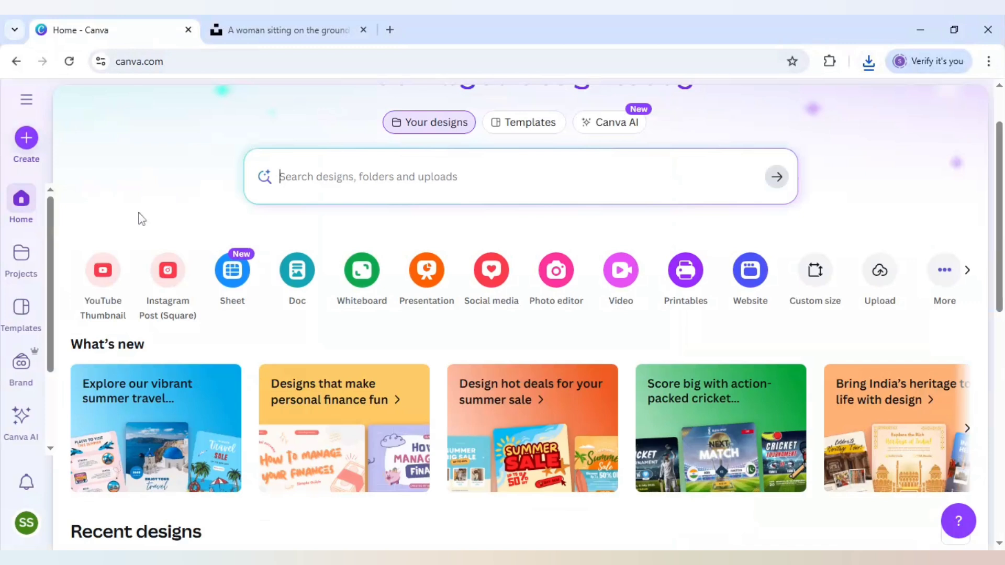
click(108, 270)
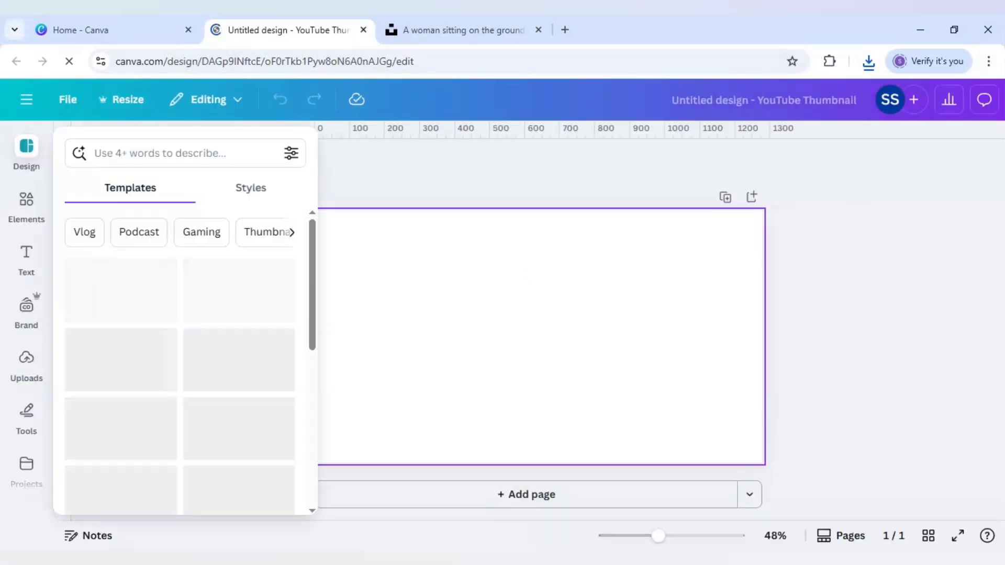
Step: Add the recently used Hawaiian Ukulele Guitar image to the page, shrinking it slightly and placing it in the page's lower half
click(26, 202)
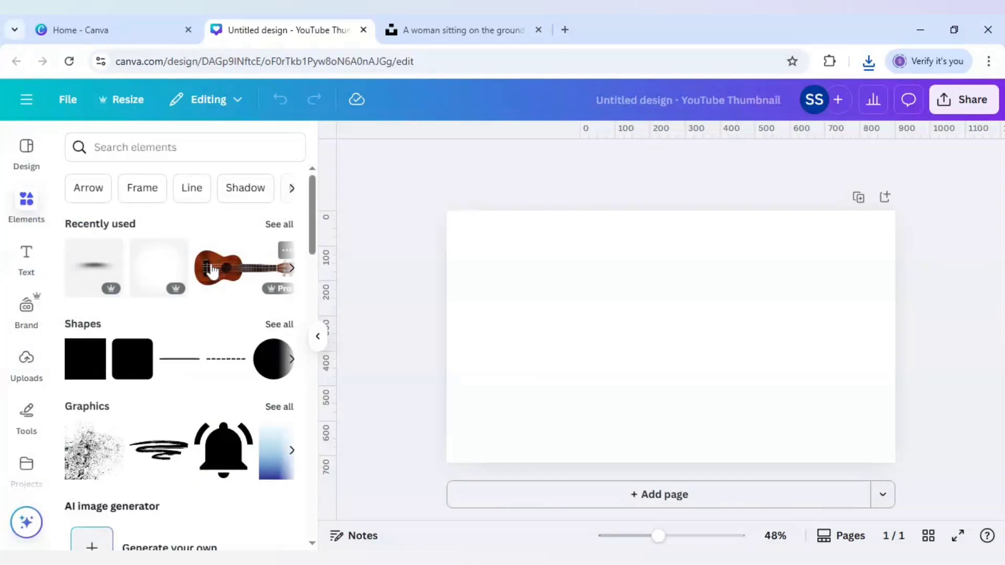
click(212, 269)
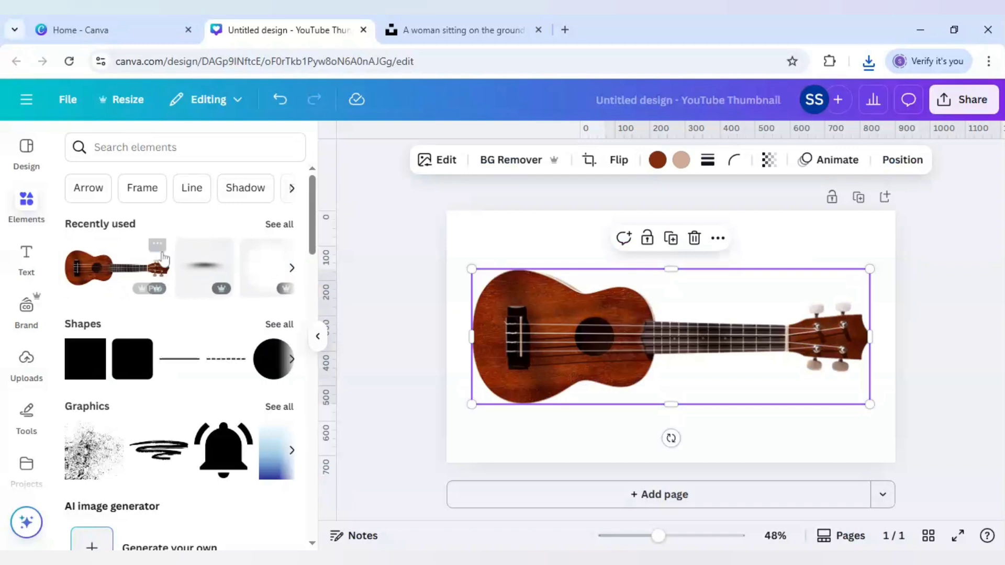
click(157, 246)
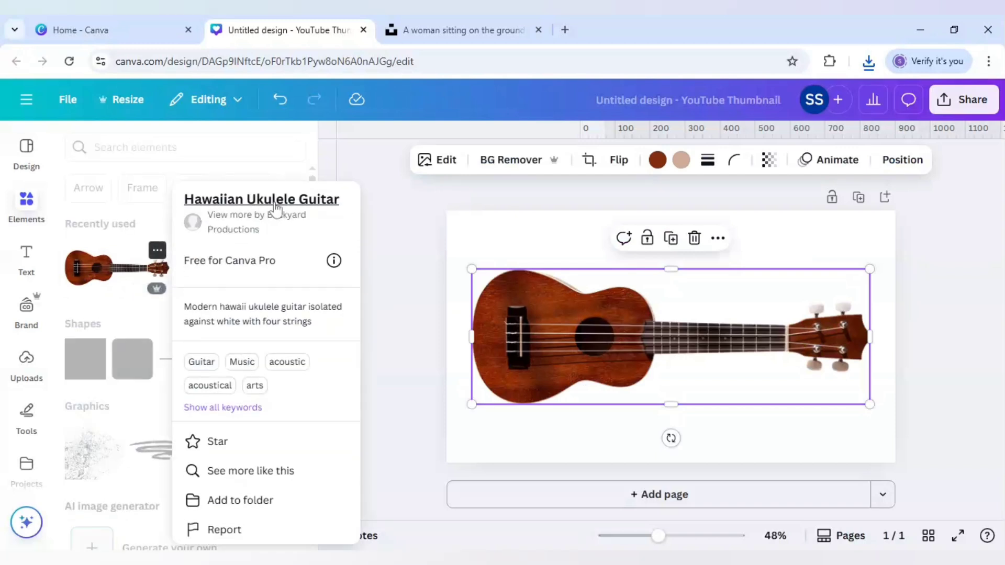
click(682, 333)
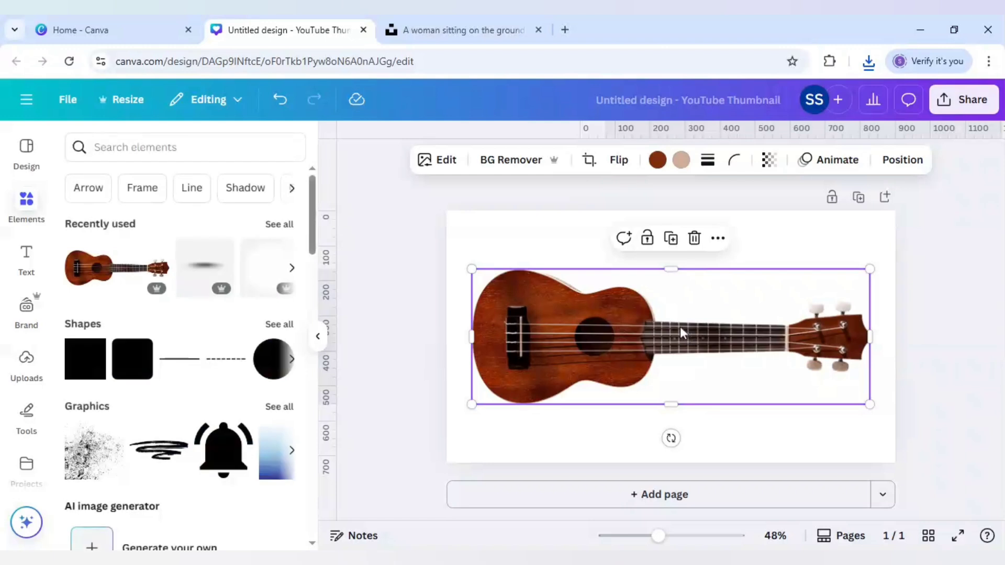
drag(681, 333, 687, 377)
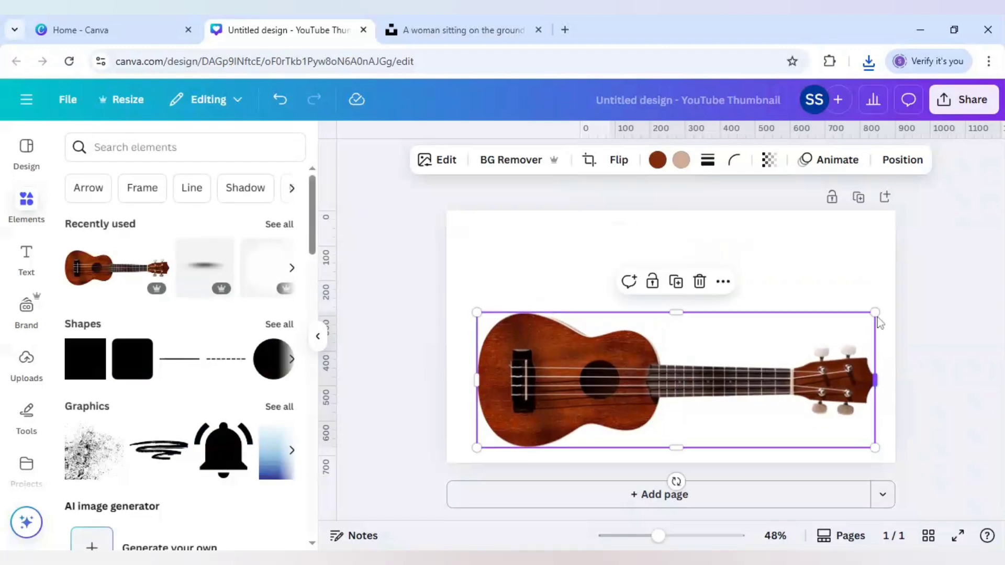
drag(875, 312, 790, 359)
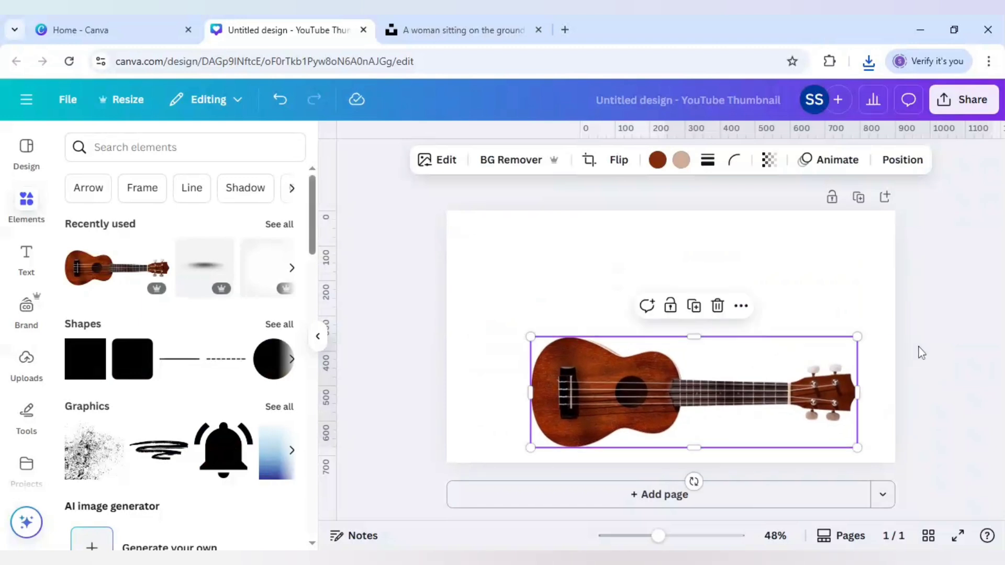
Step: Duplicate the ukulele, place the copy just above the original, and add two blank pages to the design
click(694, 306)
drag(673, 402, 675, 341)
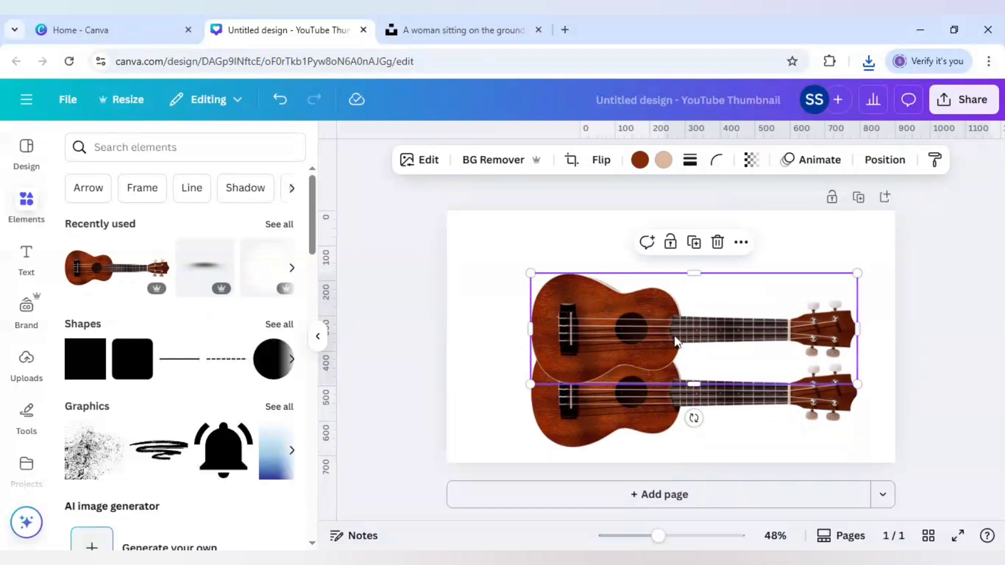
click(681, 500)
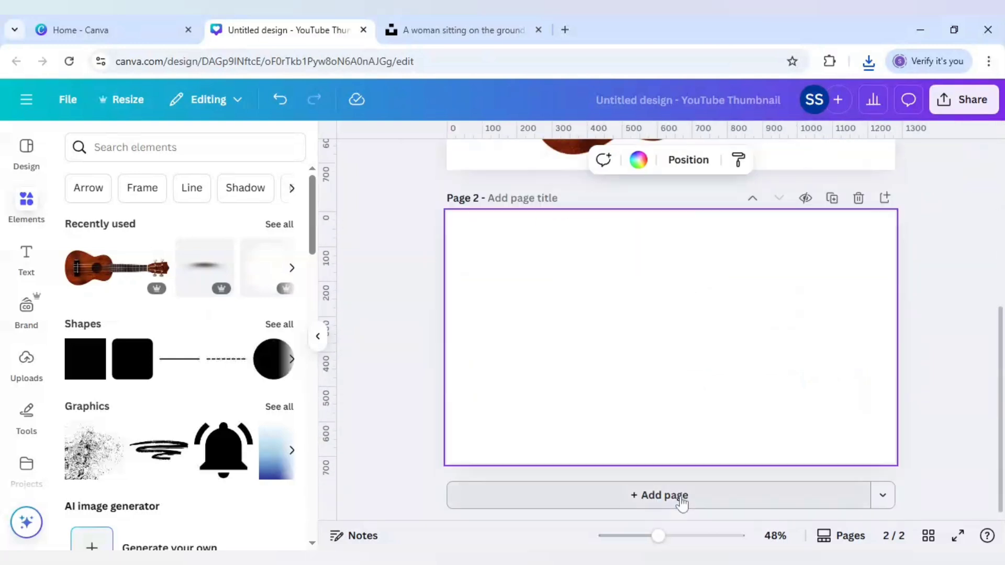
click(680, 502)
Step: Move the upper ukulele copy from page 1 to the blank page 3
scroll(594, 403, up, 10)
click(604, 284)
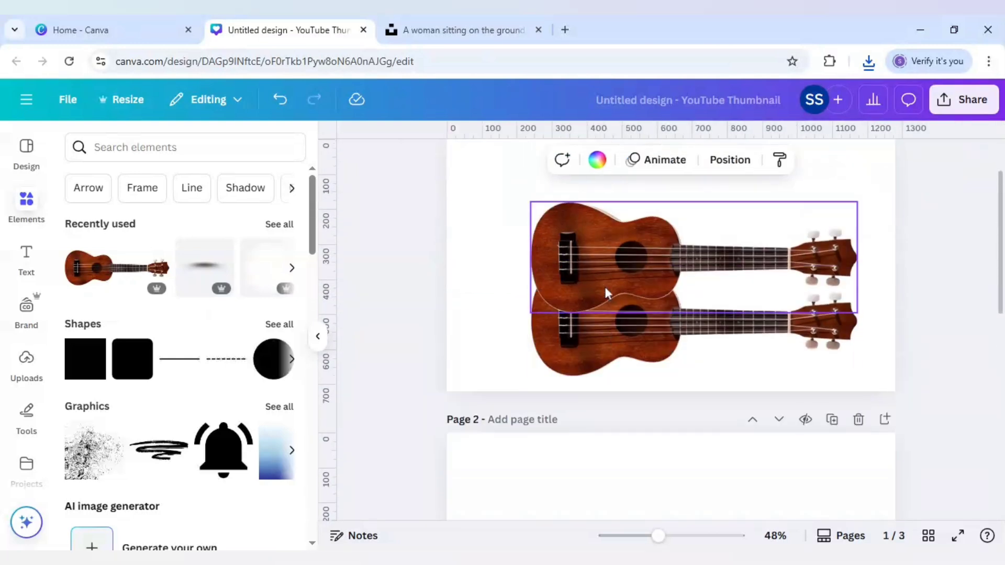
click(600, 268)
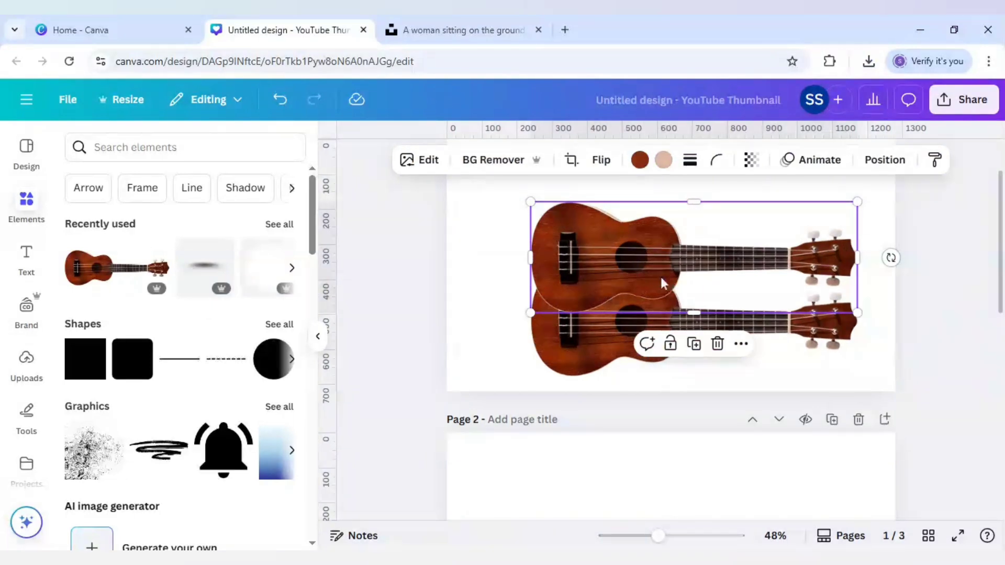
key(Delete)
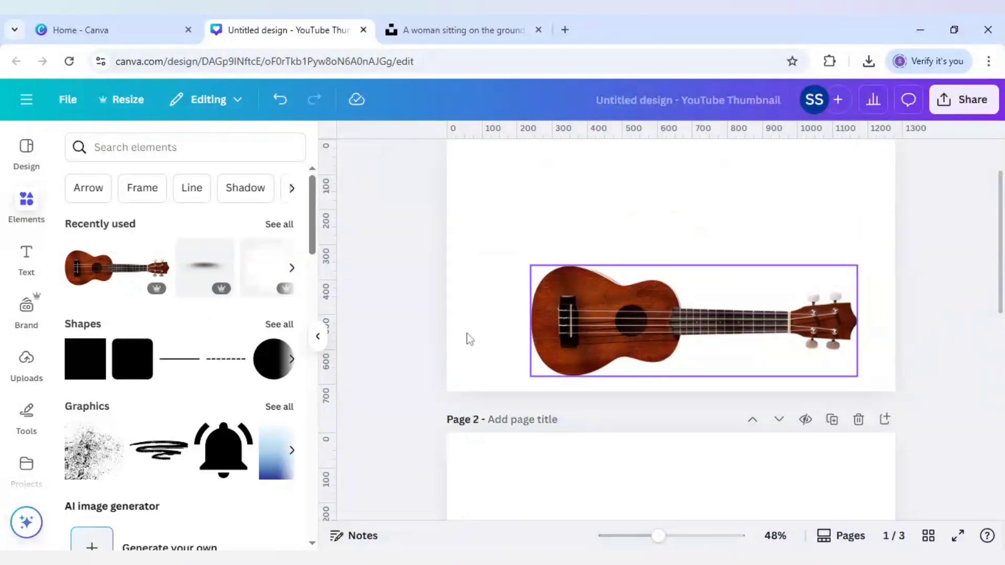
scroll(466, 337, down, 6)
scroll(467, 339, down, 3)
click(581, 377)
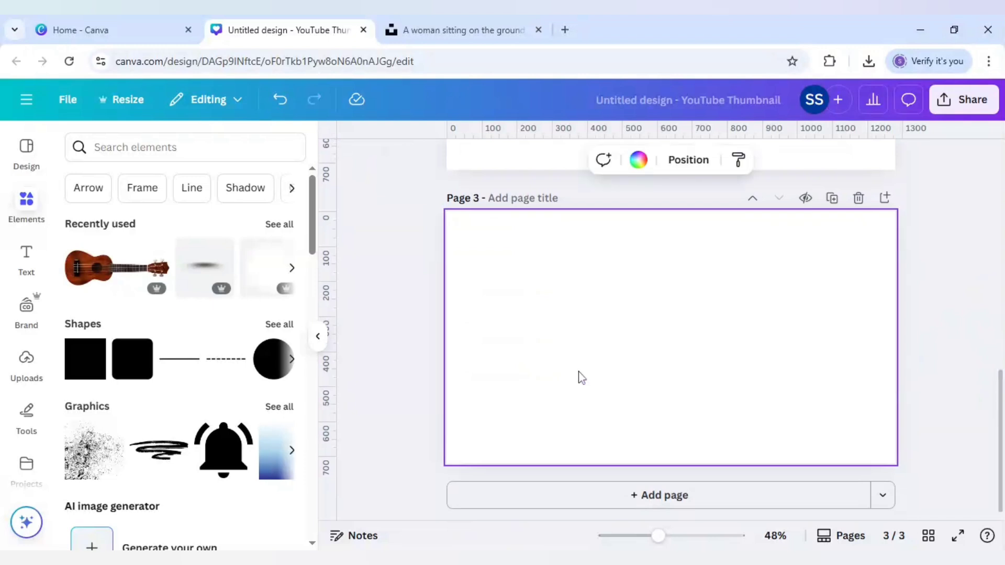
key(ctrl+v)
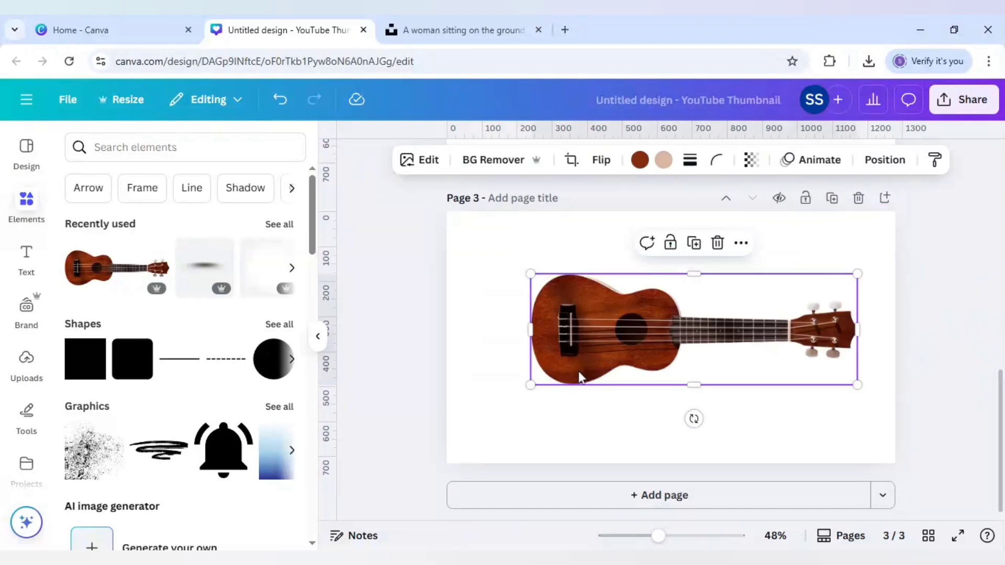
Step: Insert the downloaded woman-with-guitar photo on page 1, enlarging it and placing it over the ukulele's body
click(485, 308)
scroll(489, 309, up, 5)
scroll(488, 309, up, 4)
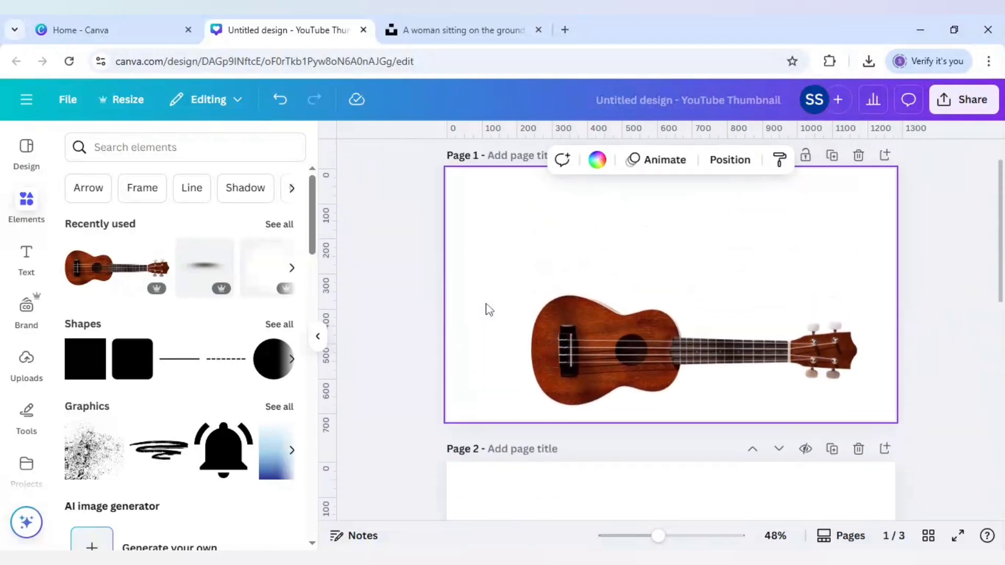
click(604, 380)
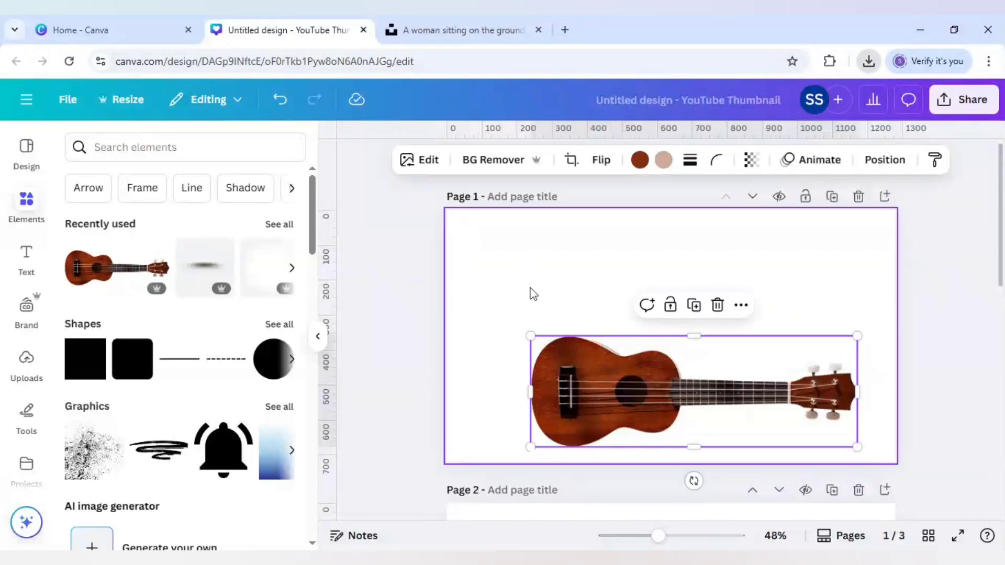
key(ctrl+v)
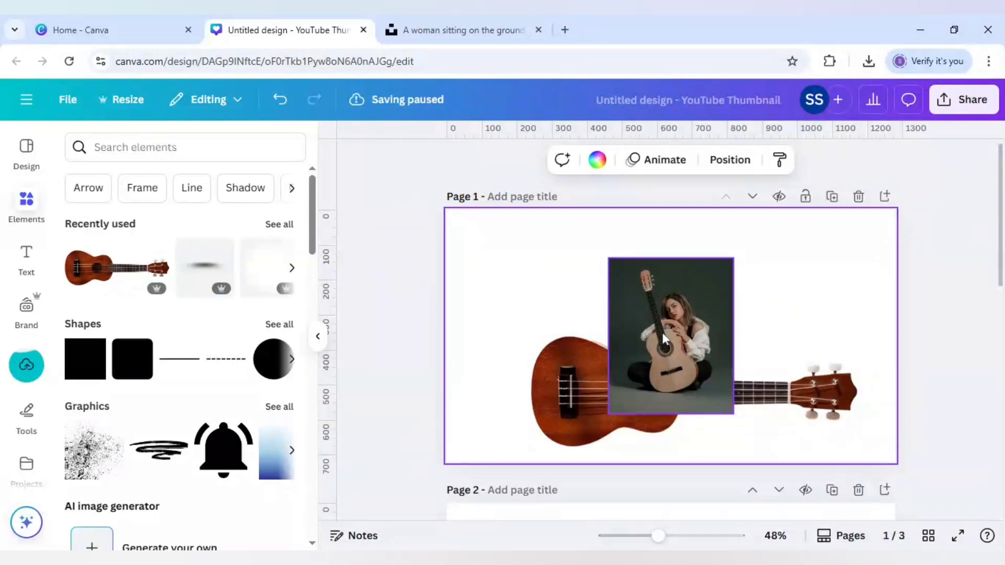
drag(662, 332, 585, 321)
drag(654, 401, 686, 440)
drag(535, 249, 505, 222)
drag(585, 345, 593, 353)
Step: Set the photo's transparency to 78, then enlarge and reposition it so the woman sits over the ukulele's body
click(751, 160)
drag(783, 220, 764, 223)
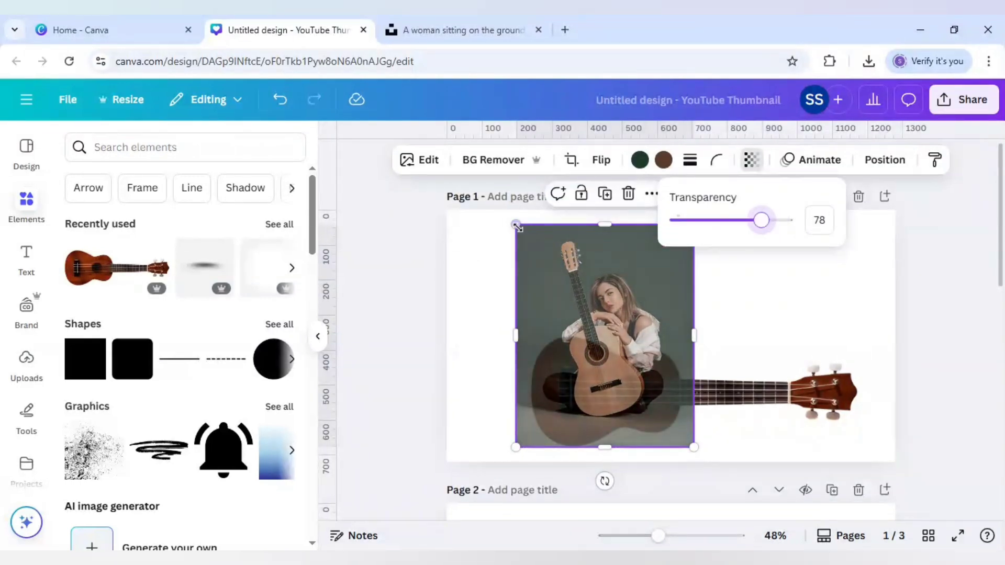
drag(517, 227, 485, 193)
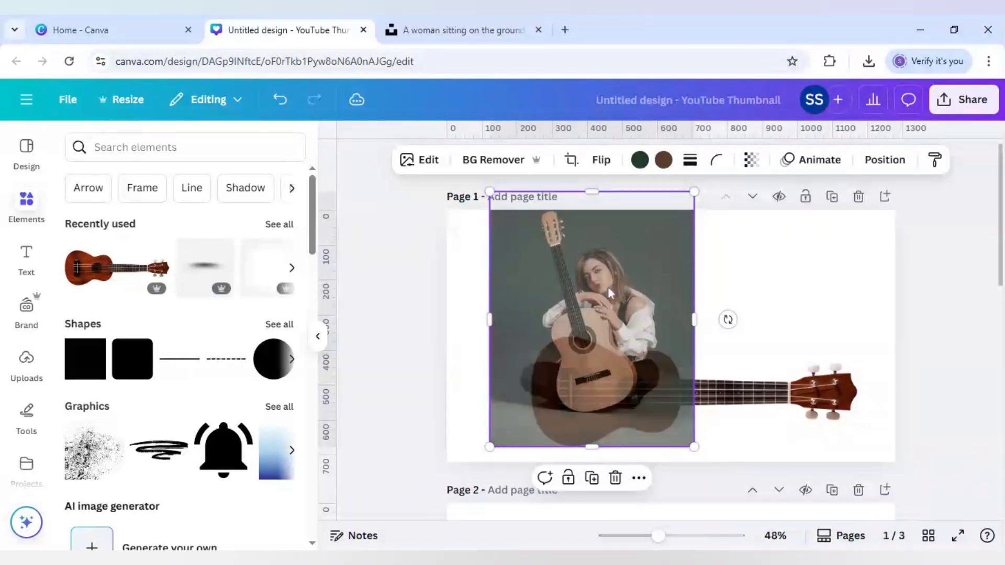
mouse_move(610, 293)
mouse_down()
mouse_move(619, 288)
mouse_move(616, 296)
mouse_up()
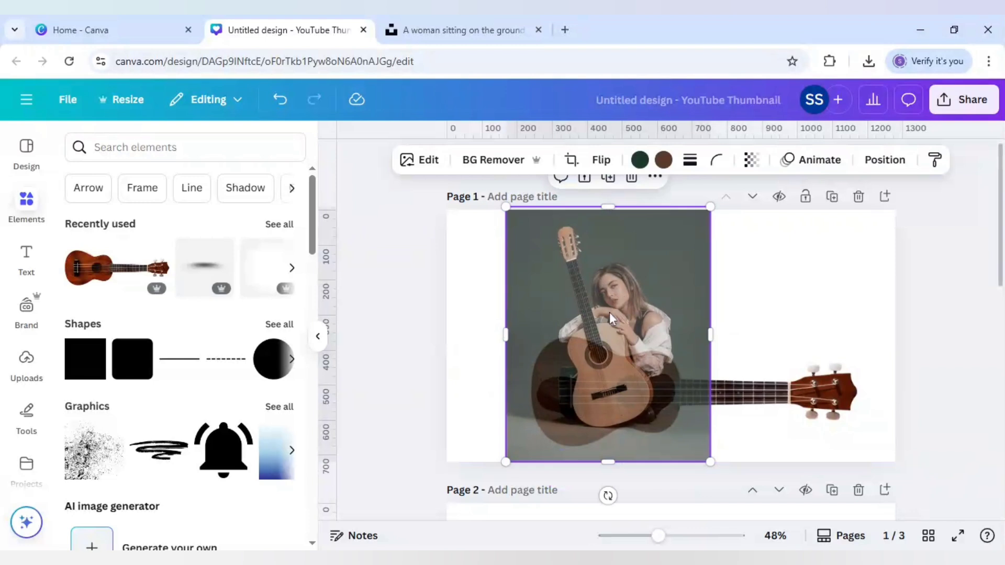
Step: Restore the photo's transparency to 100 and move the photo from page 1 to page 2
click(752, 160)
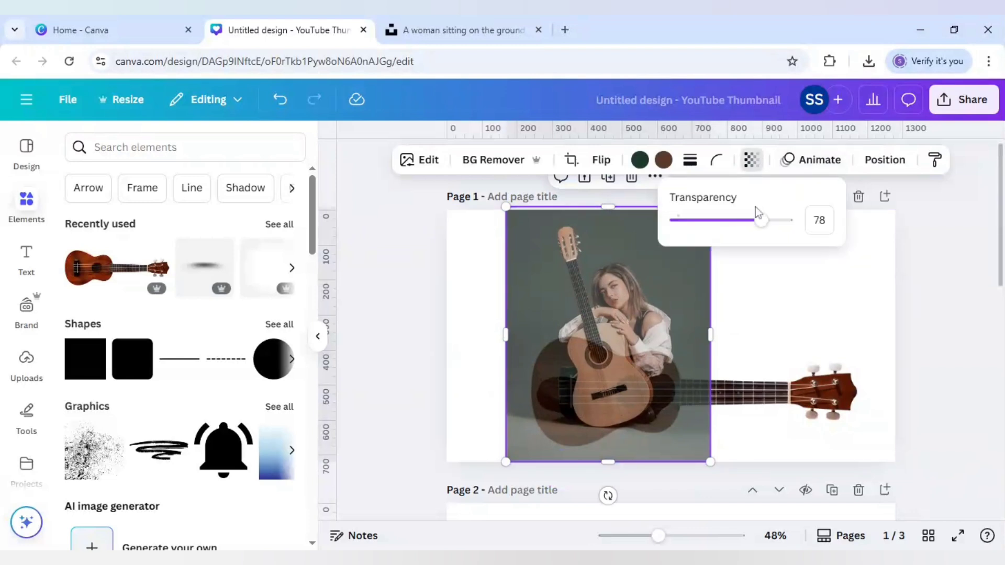
drag(756, 219, 798, 221)
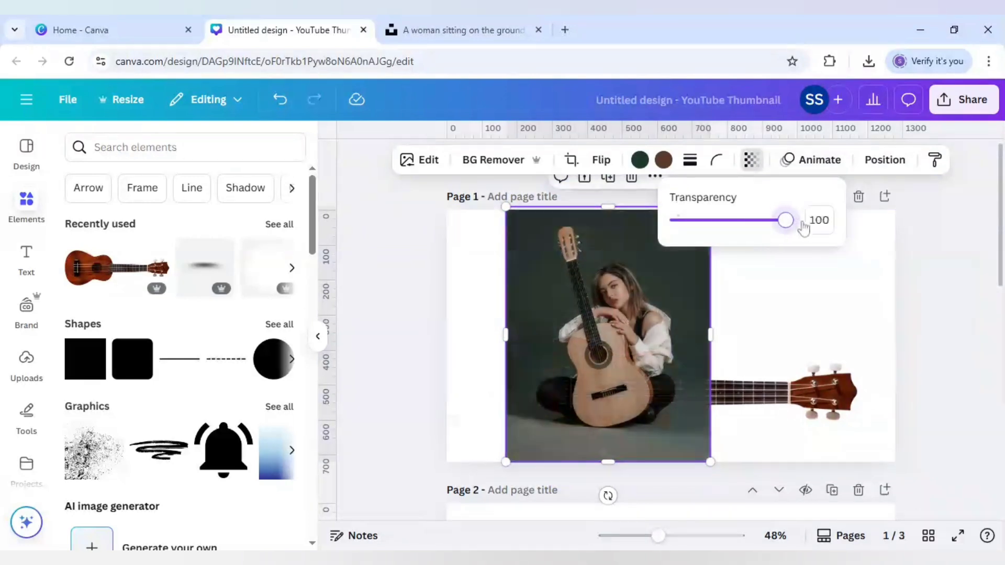
click(565, 322)
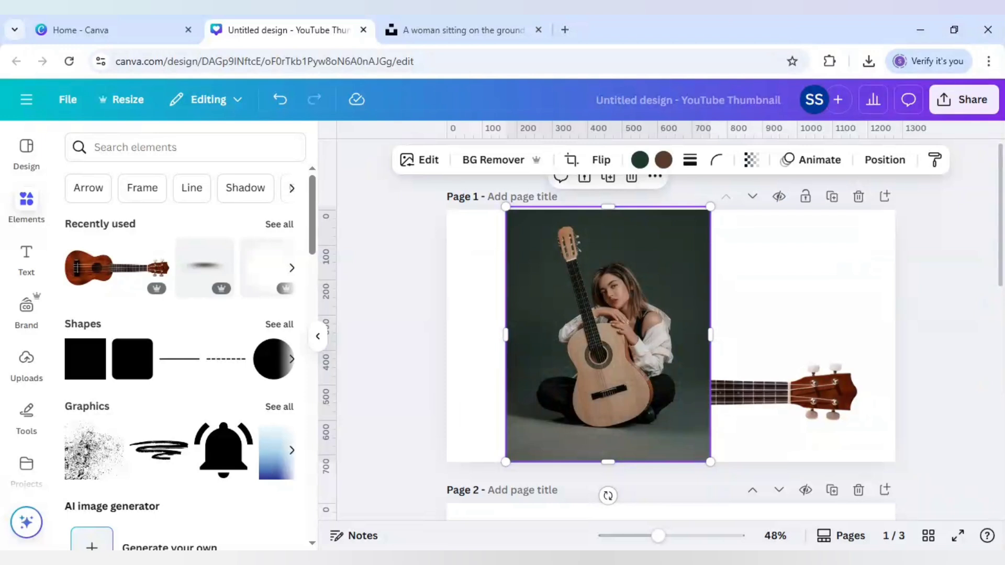
key(Delete)
scroll(572, 355, down, 2)
click(586, 450)
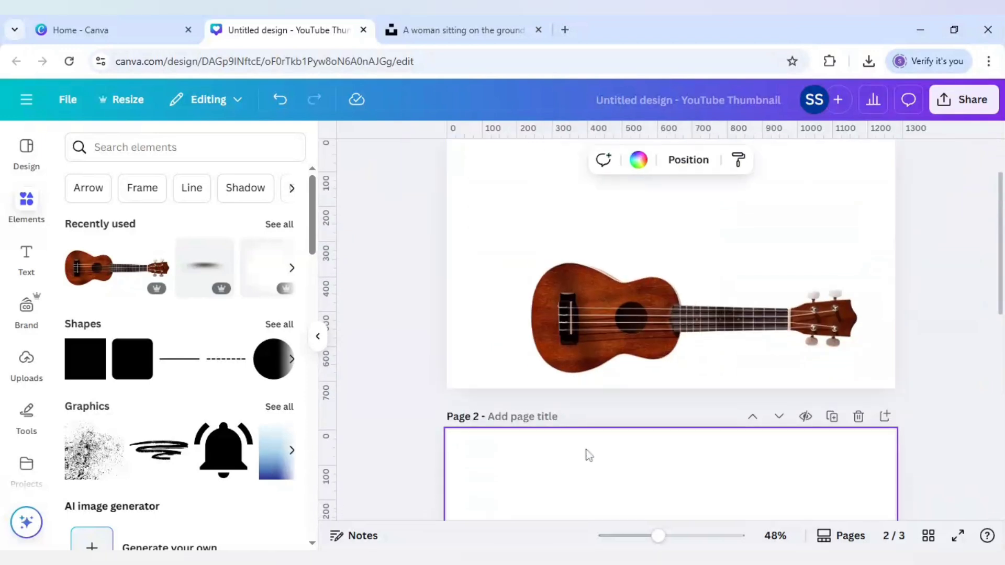
key(ctrl+v)
scroll(466, 422, down, 2)
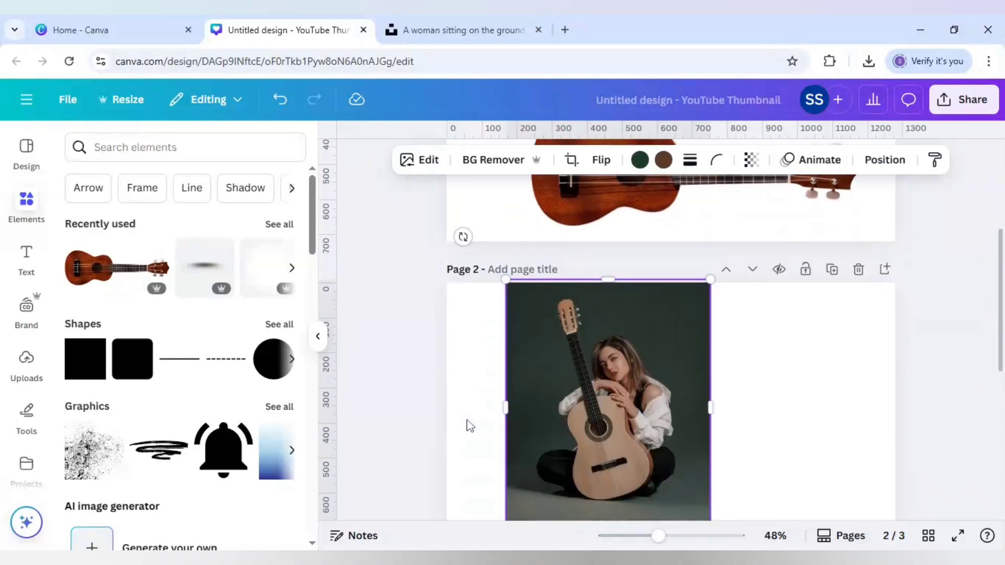
Step: Apply the Custom Duotone effect to the ukulele on page 1
scroll(466, 406, up, 3)
click(604, 393)
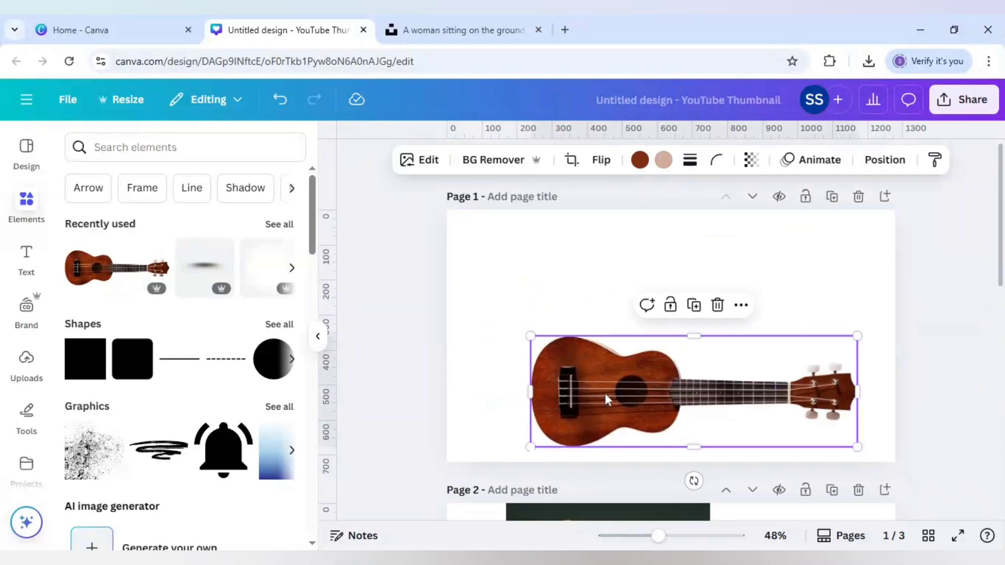
click(428, 160)
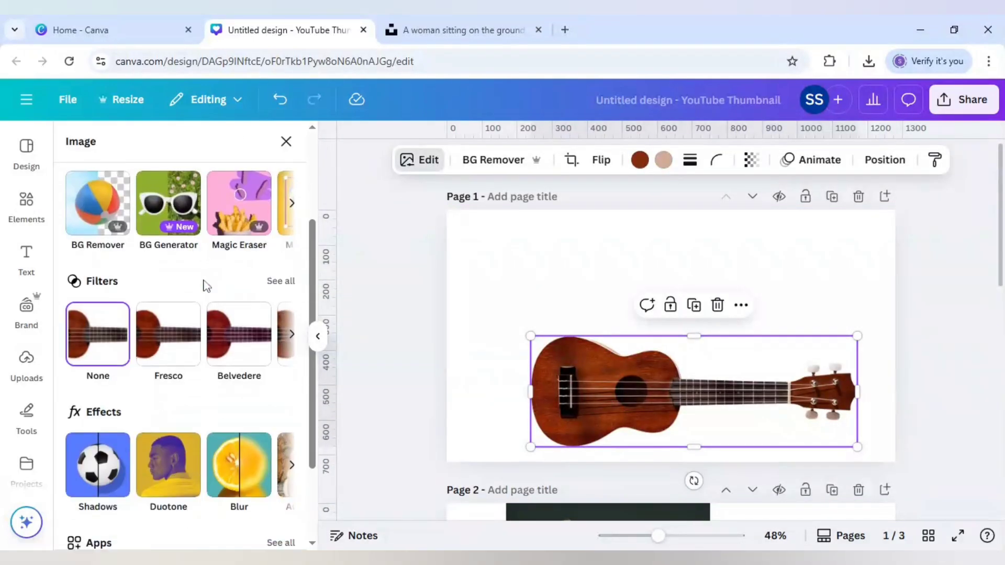
click(160, 475)
click(106, 318)
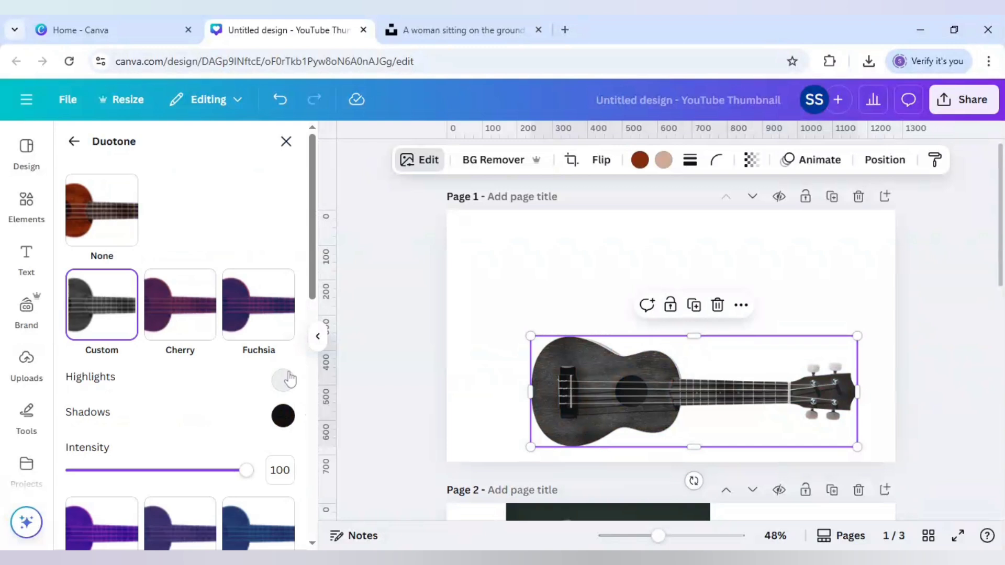
Step: Set both the highlights and shadows of the ukulele's duotone to black, #000000
click(283, 380)
drag(287, 231, 289, 333)
click(283, 416)
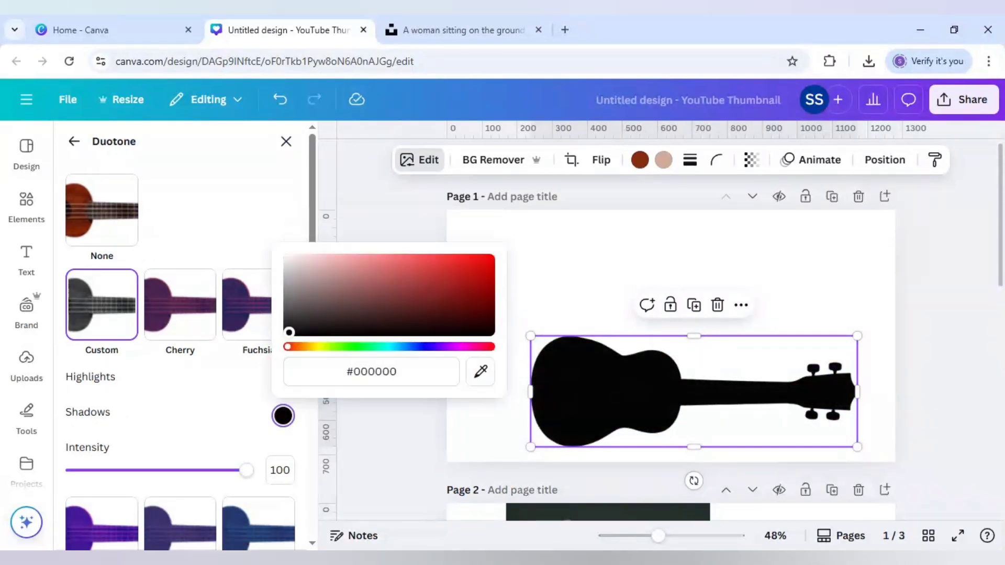
click(230, 423)
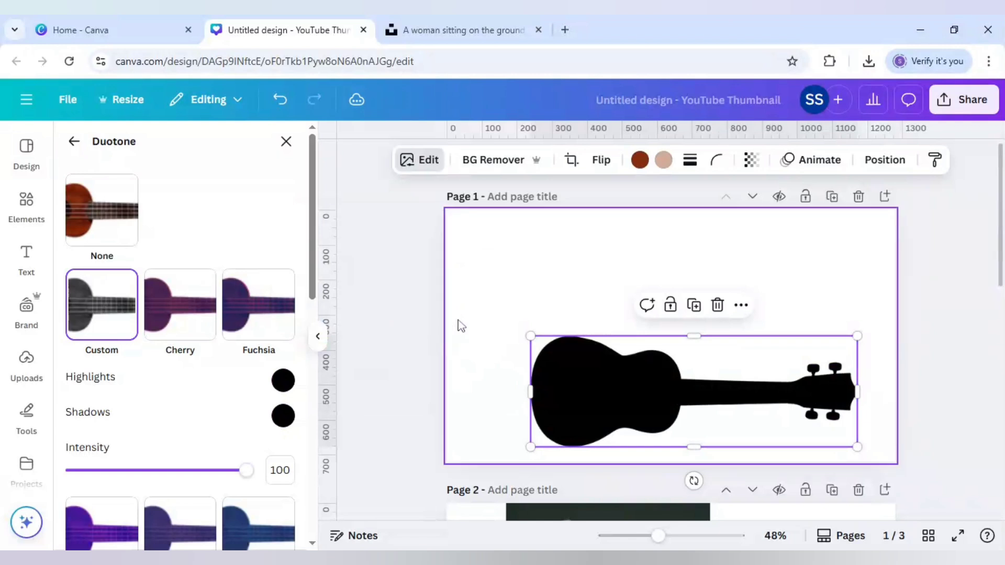
click(460, 326)
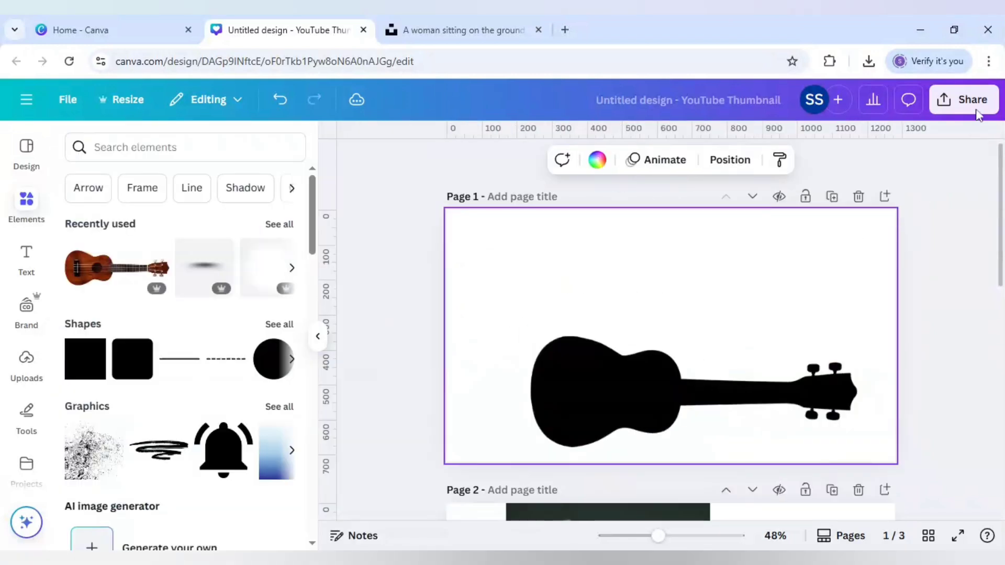
Step: Download only page 1, the black ukulele silhouette, as a PNG
click(975, 104)
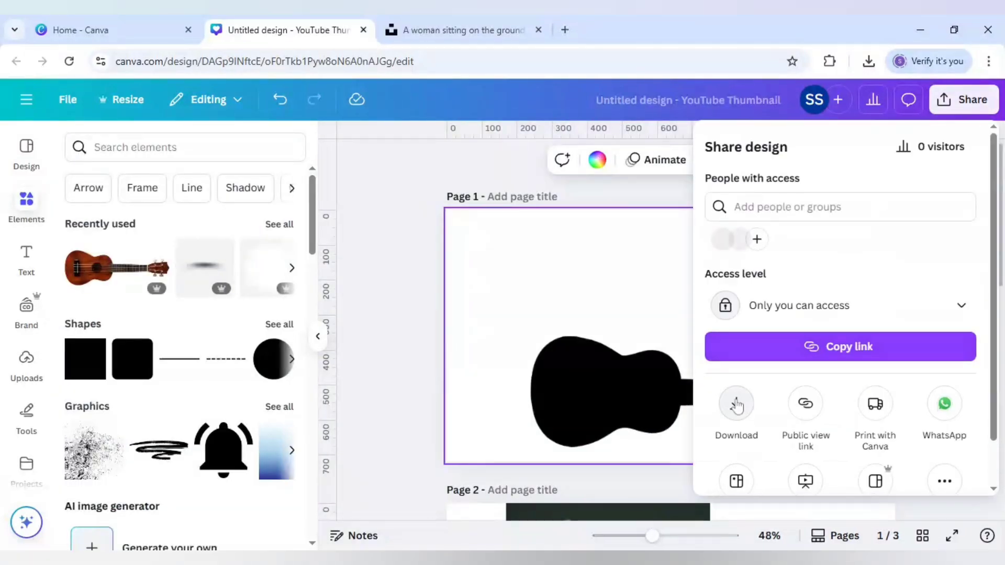
click(736, 404)
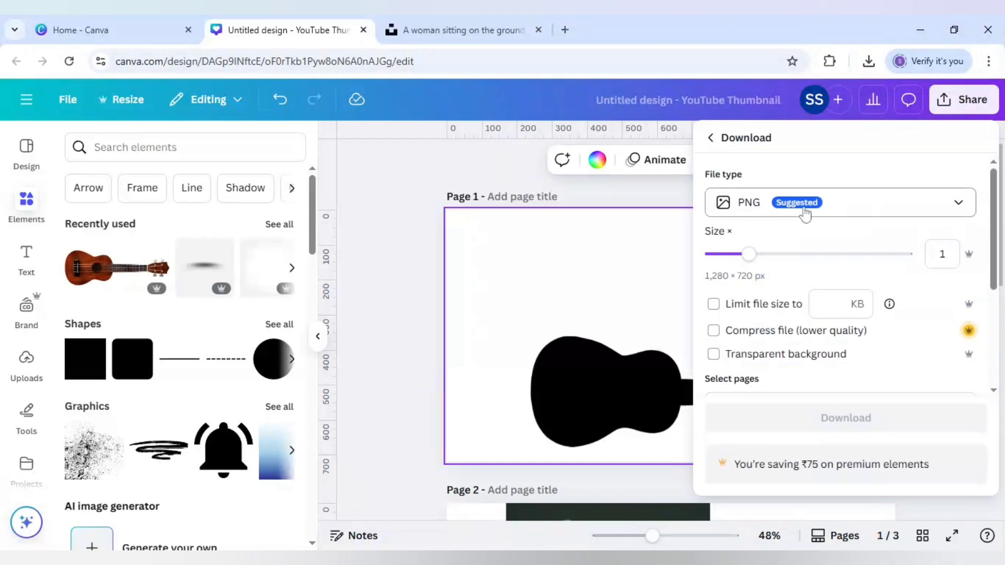
scroll(805, 214, down, 3)
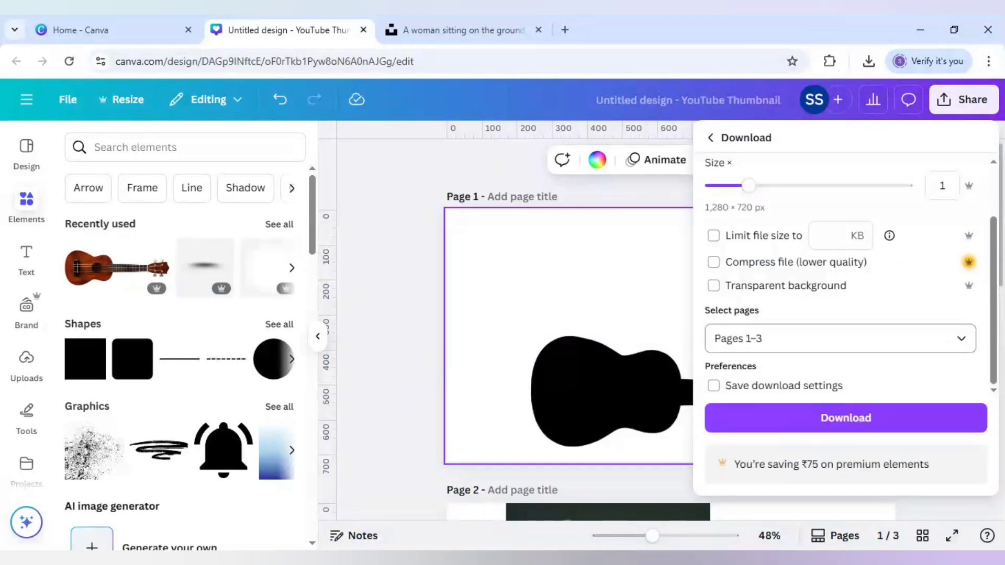
click(811, 337)
click(796, 150)
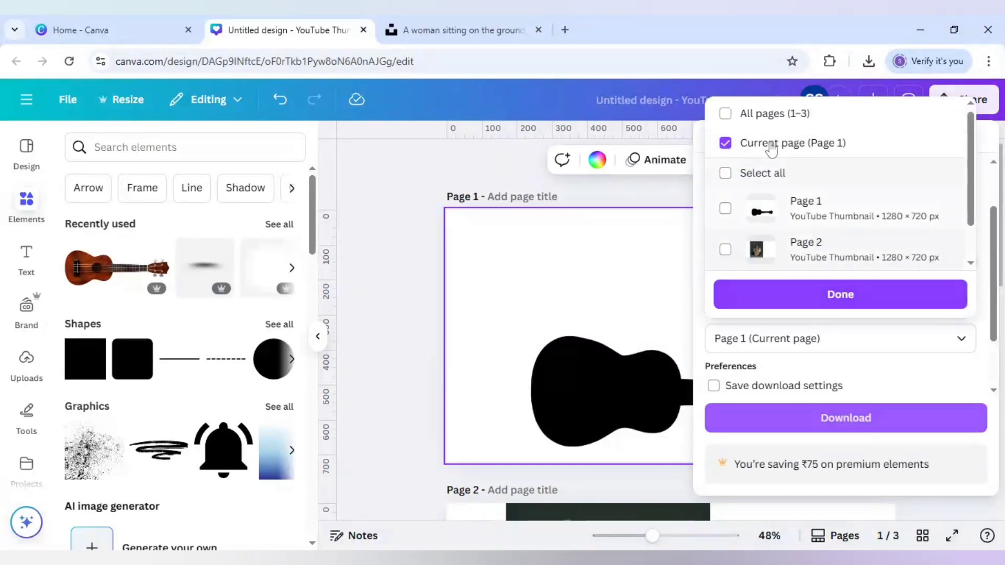
click(836, 418)
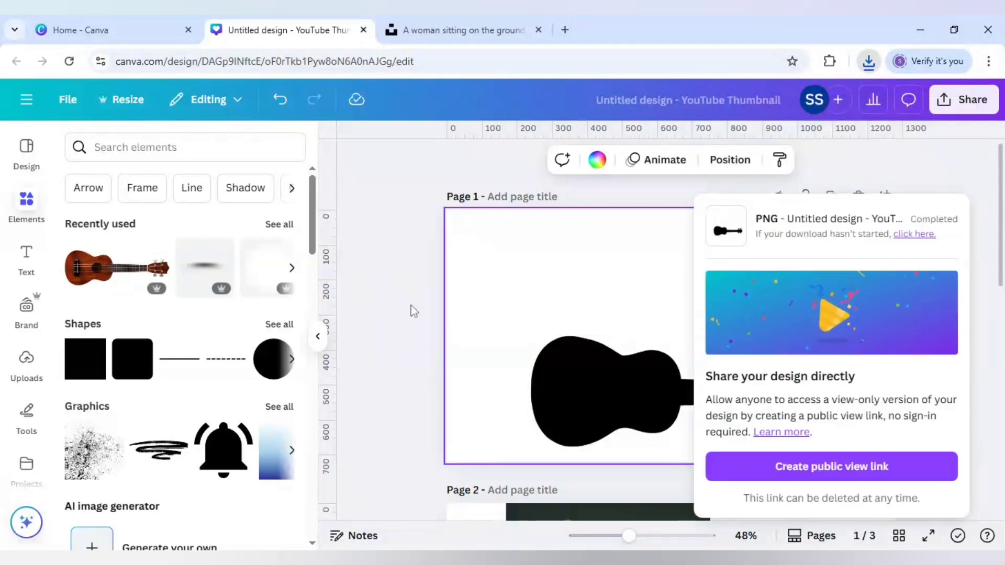
click(411, 306)
Step: Download only page 2, the photo of the woman with the guitar, as a PNG
scroll(410, 306, down, 5)
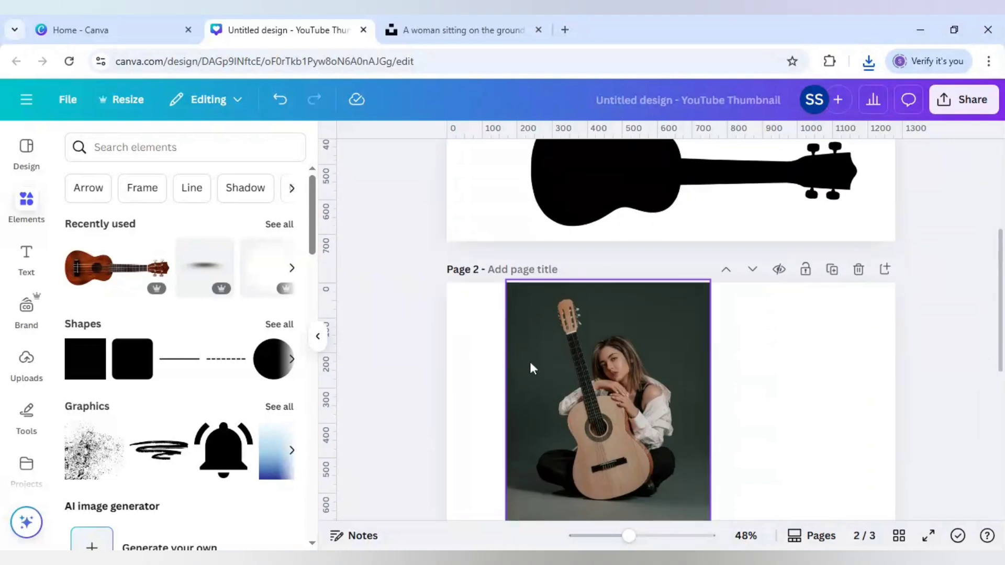
click(544, 367)
click(963, 100)
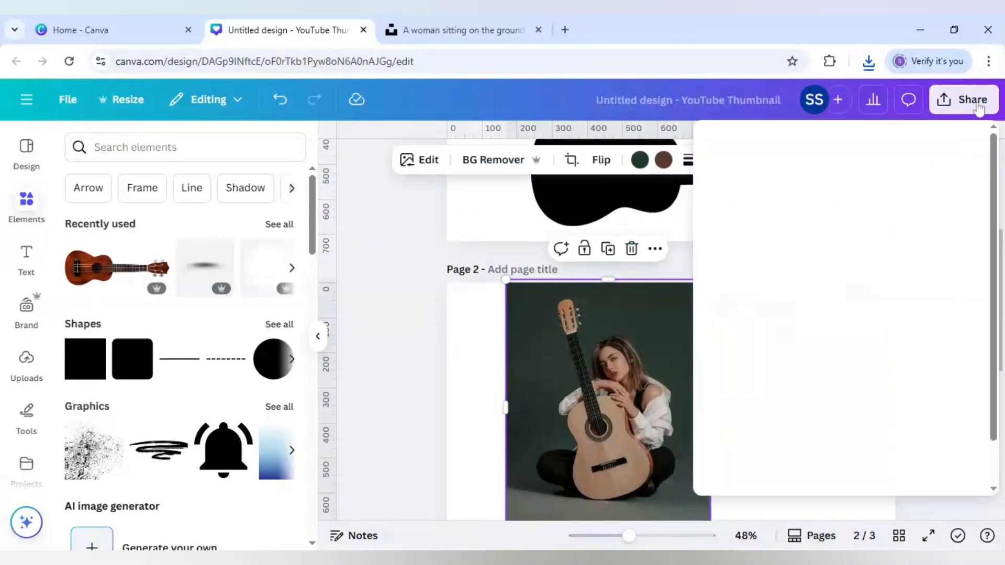
click(737, 404)
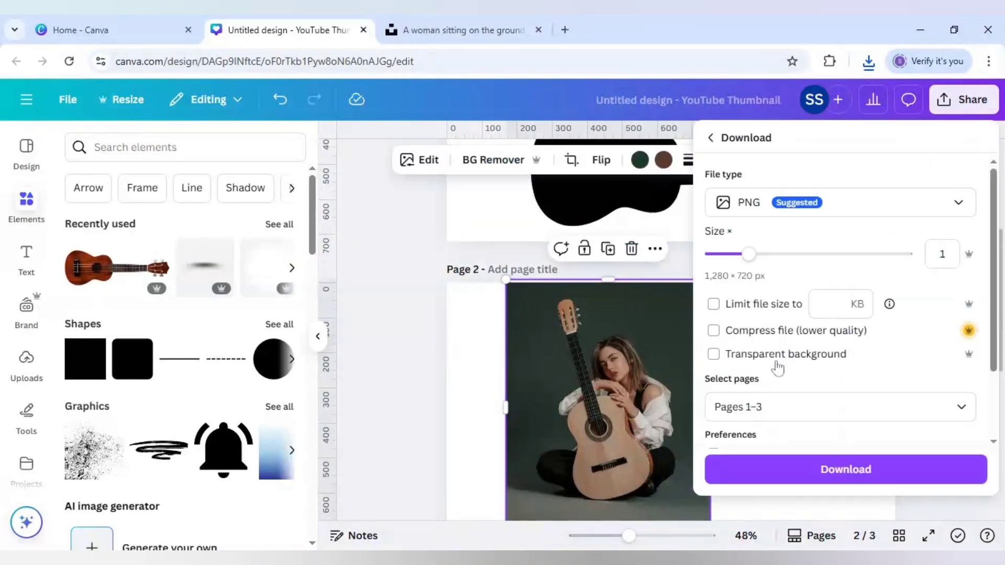
scroll(787, 392, down, 2)
click(794, 333)
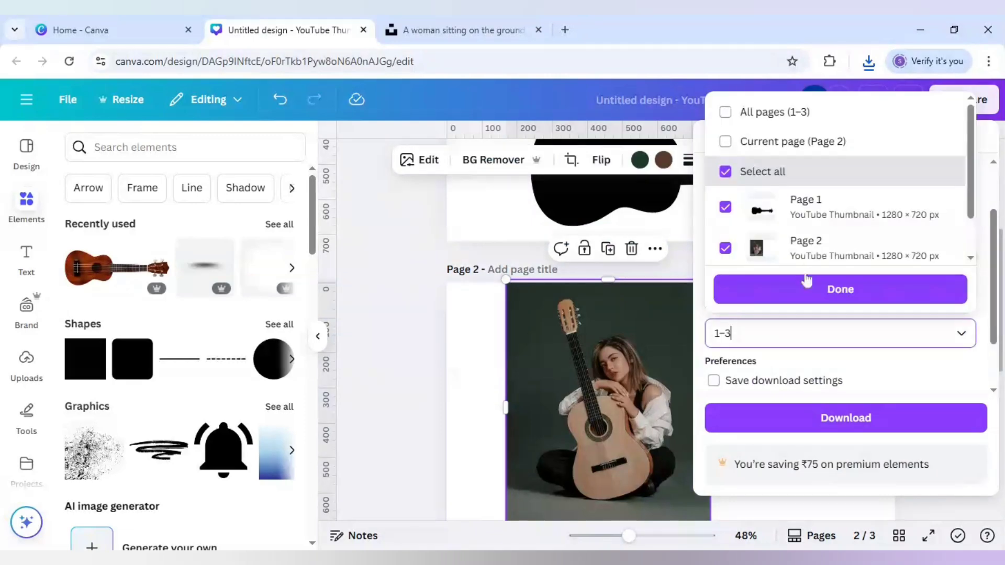
click(793, 146)
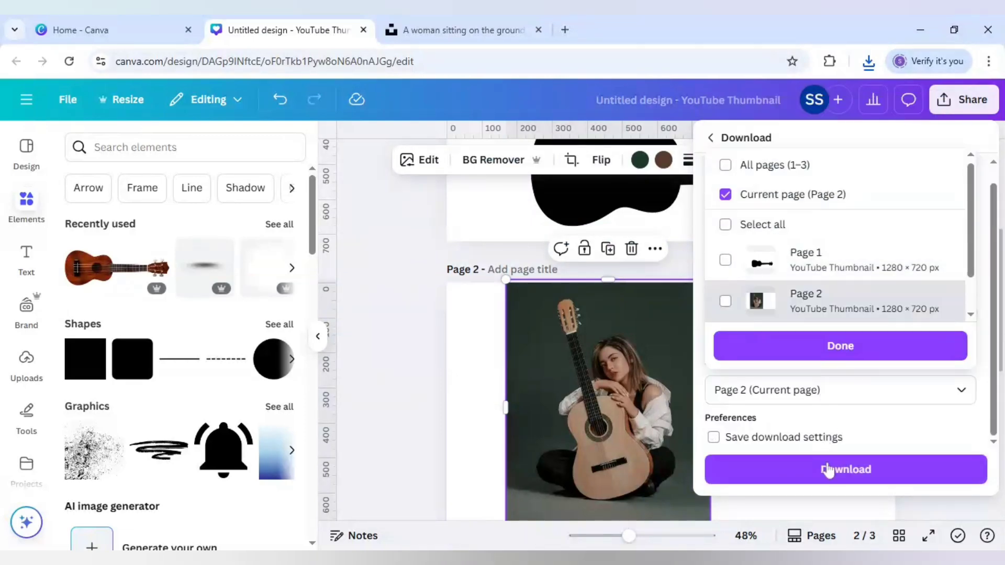
click(829, 471)
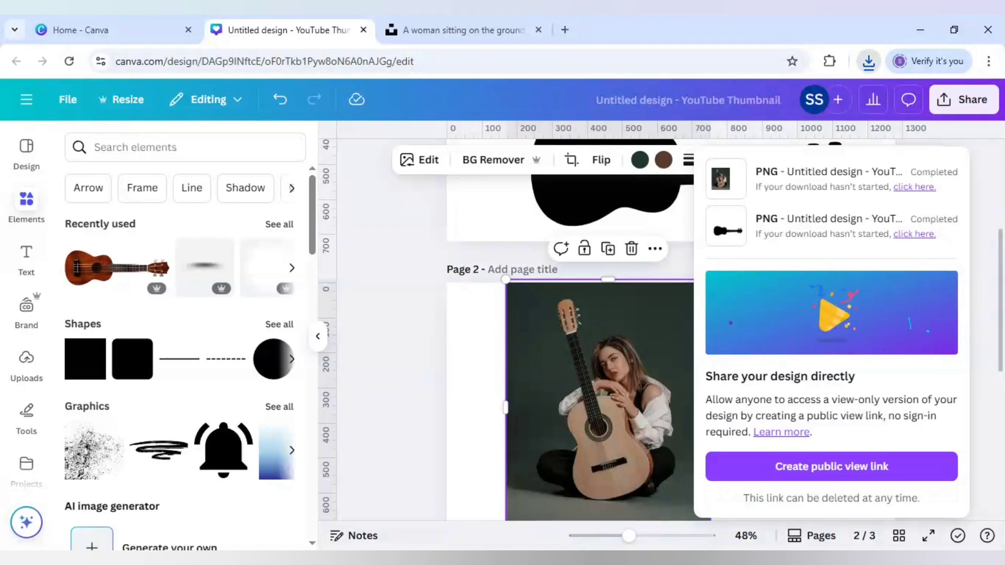
click(416, 374)
Step: Add a blank page 4 after the page with the brown ukulele
scroll(416, 374, up, 3)
scroll(416, 373, down, 7)
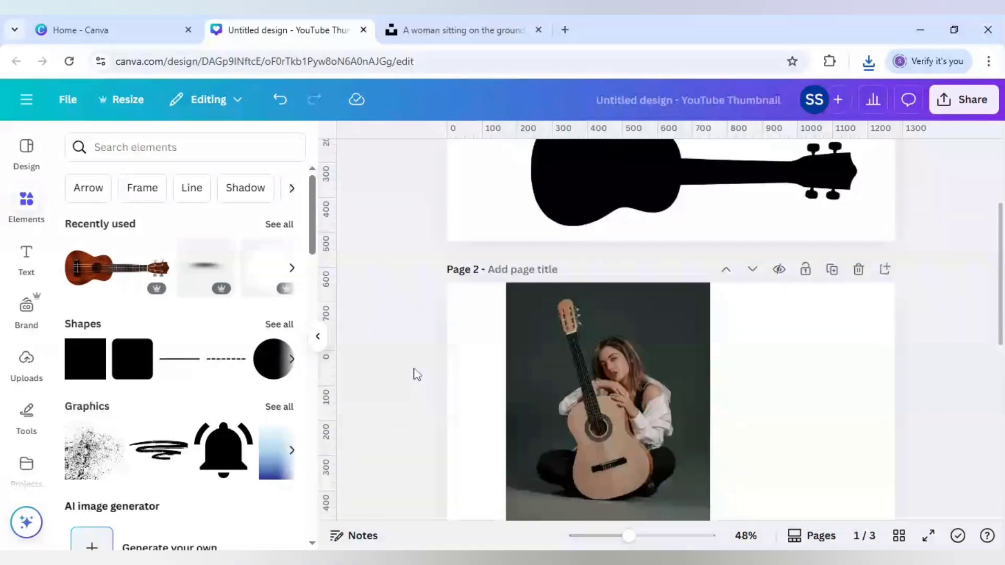
scroll(413, 372, down, 3)
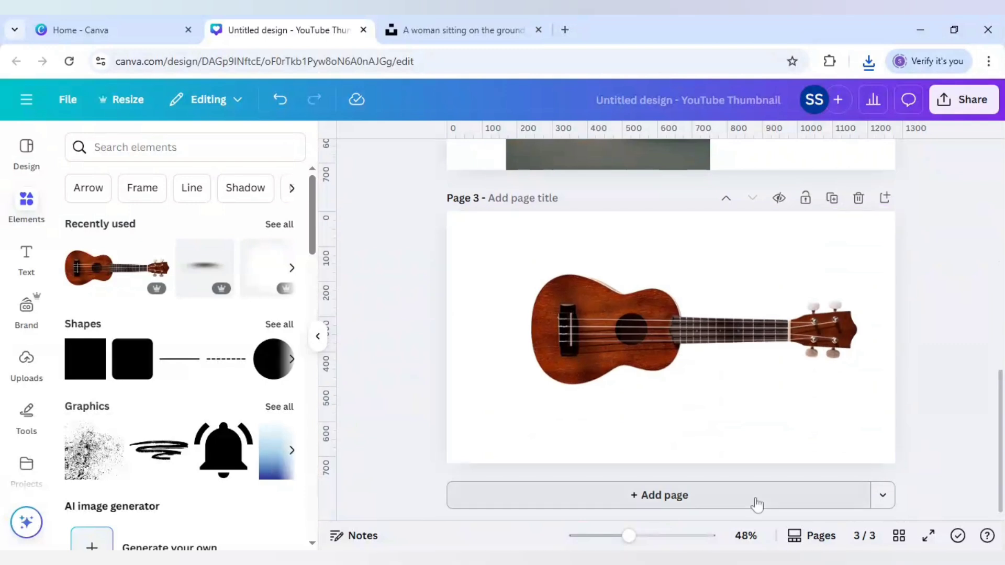
click(756, 503)
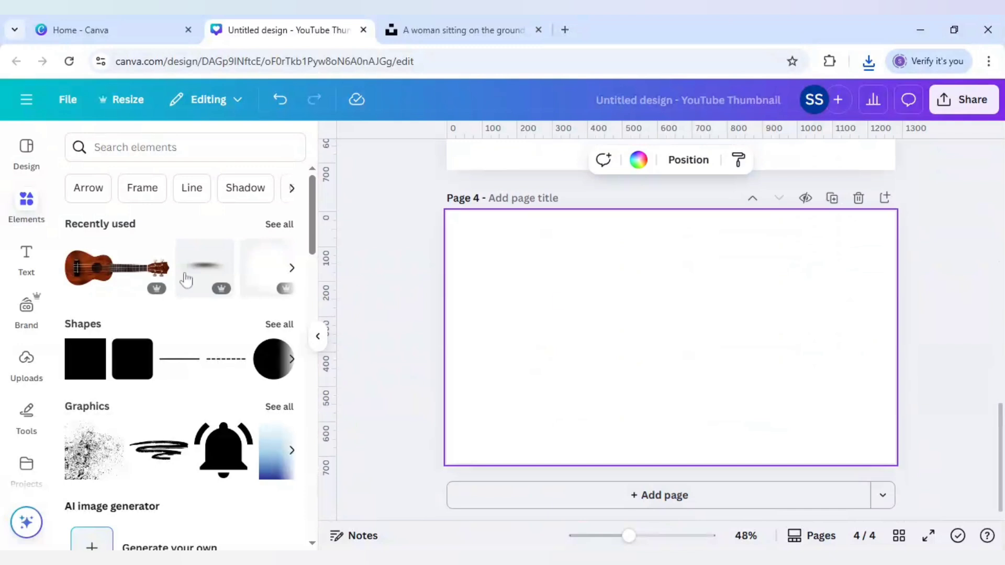
Step: Search the Canva apps for "blend"
scroll(13, 387, down, 2)
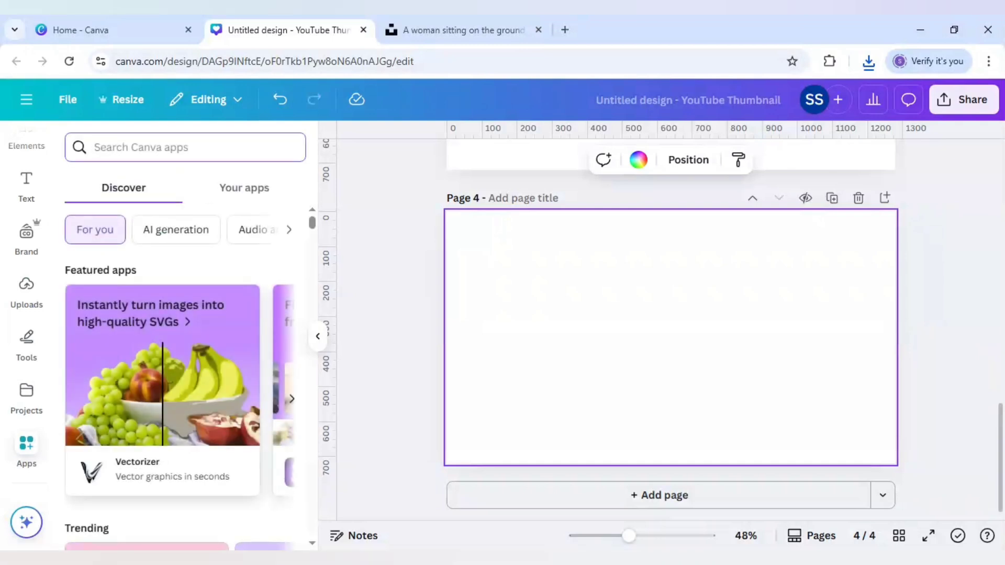
text(blend)
key(Return)
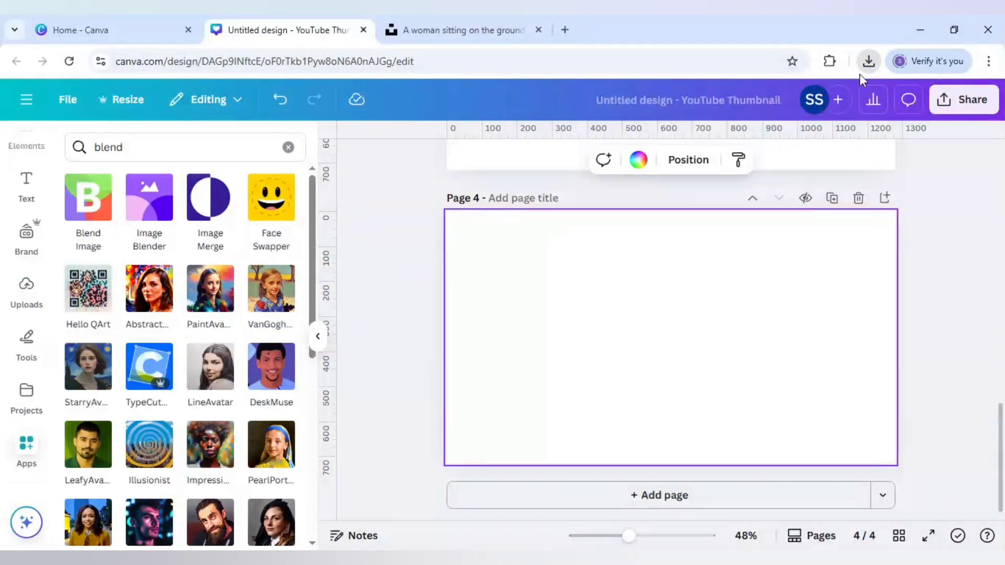
Step: Bring the downloaded silhouette and photo PNGs onto page 4 and move them apart so both can be selected
drag(662, 230, 659, 228)
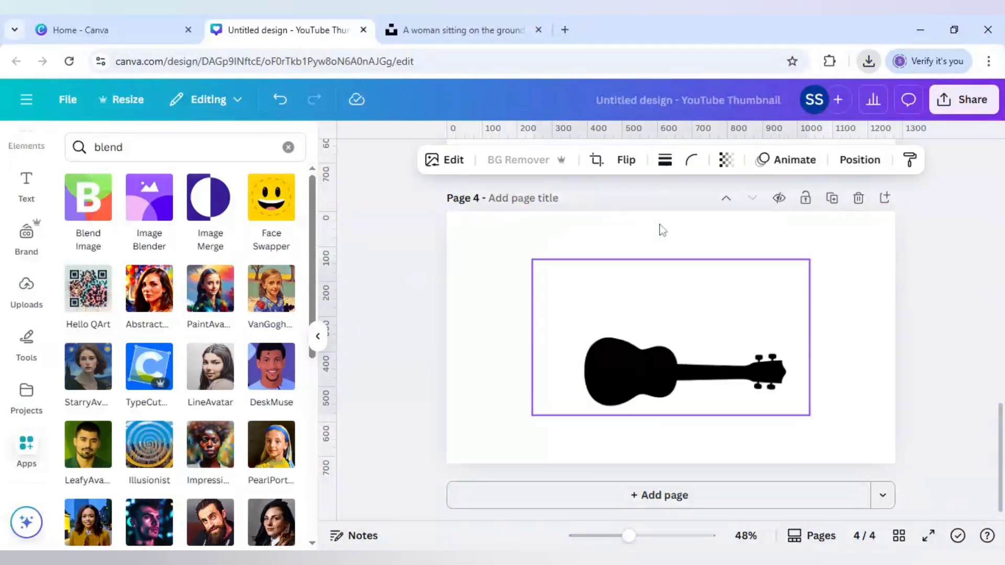
drag(640, 320, 780, 252)
drag(613, 361, 544, 367)
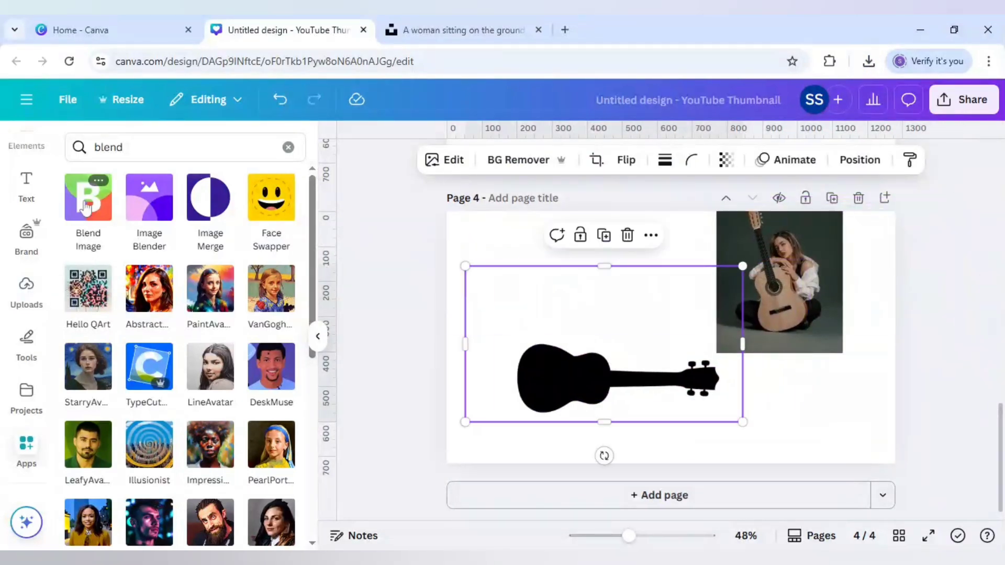
Step: Use Blend Image with the silhouette as bottom layer and the photo as top layer, adding the Screen blend to a new page 5
click(86, 207)
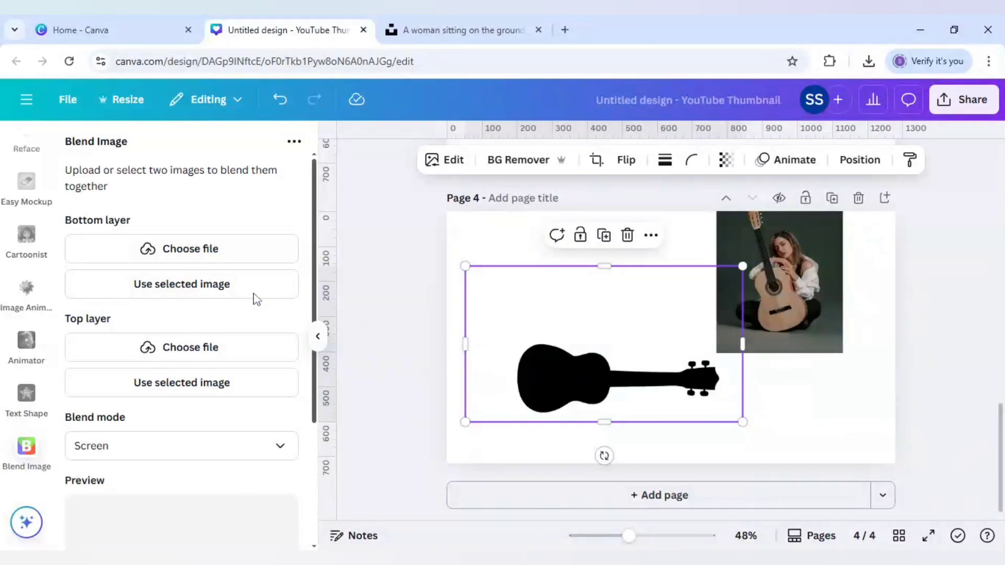
click(233, 290)
click(812, 291)
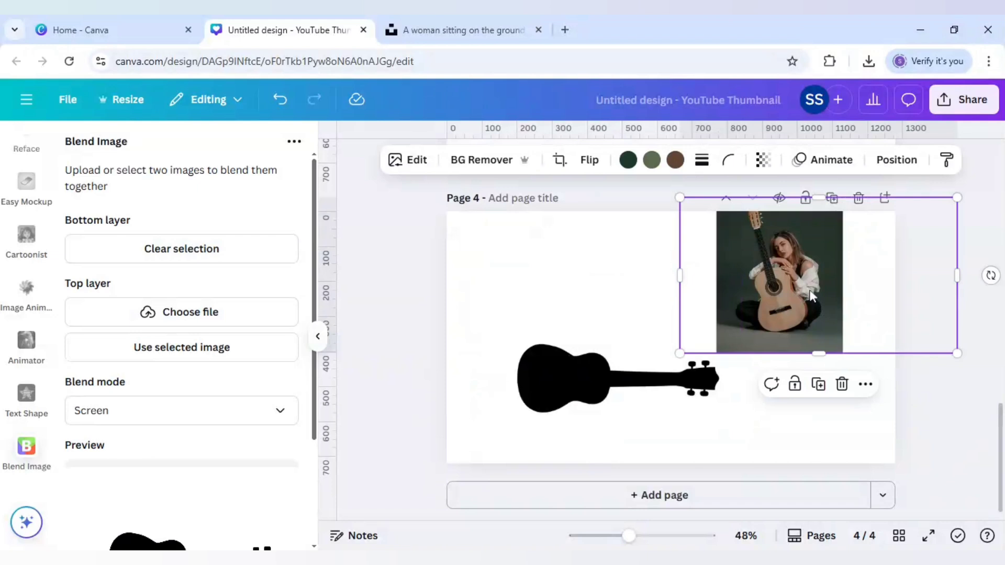
click(200, 347)
scroll(200, 373, down, 2)
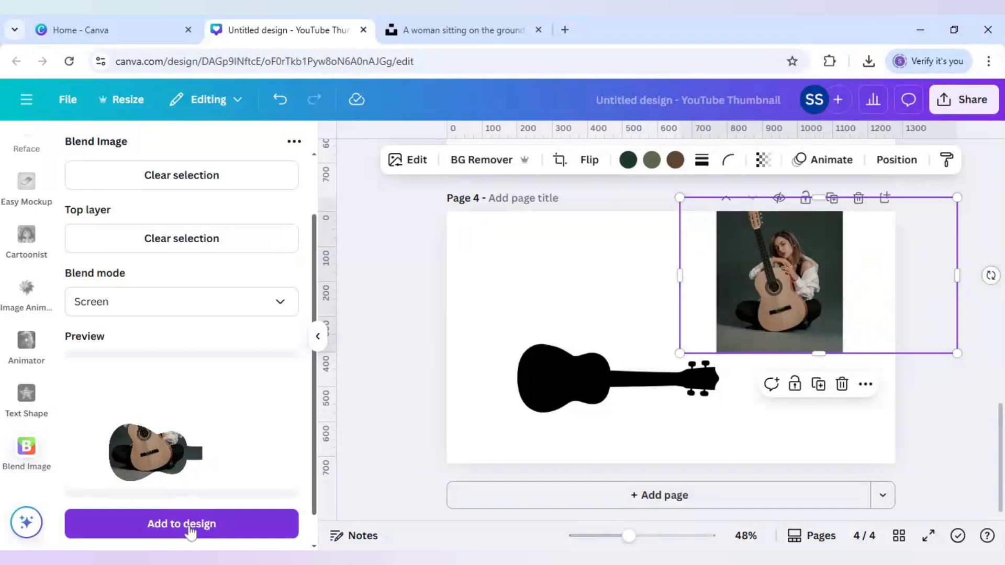
click(520, 497)
click(222, 523)
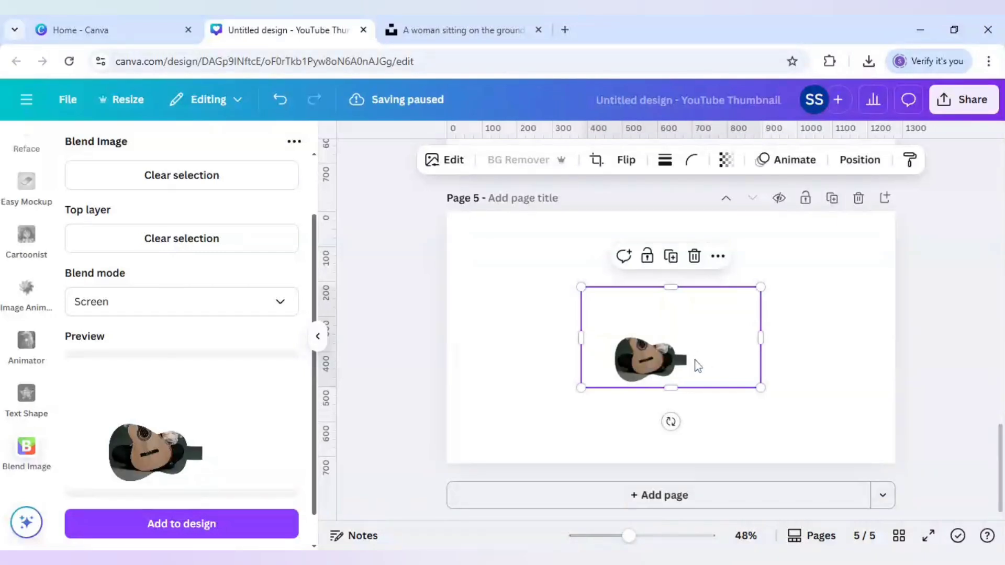
Step: Enlarge the blended image to fill page 5 and crop its right side to about 671 px wide, keeping only the instrument's body
drag(697, 365, 566, 283)
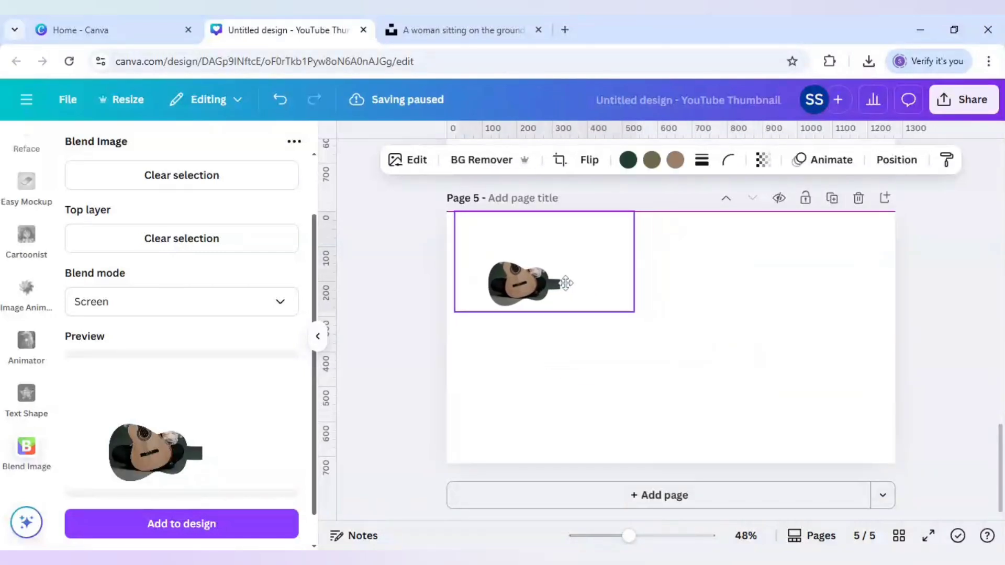
drag(626, 308, 881, 498)
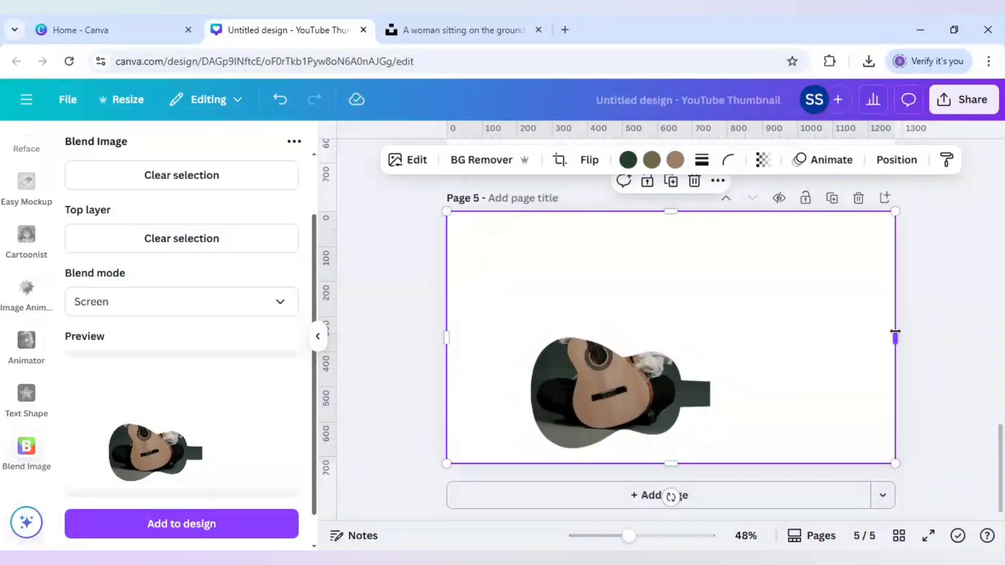
drag(895, 331, 681, 348)
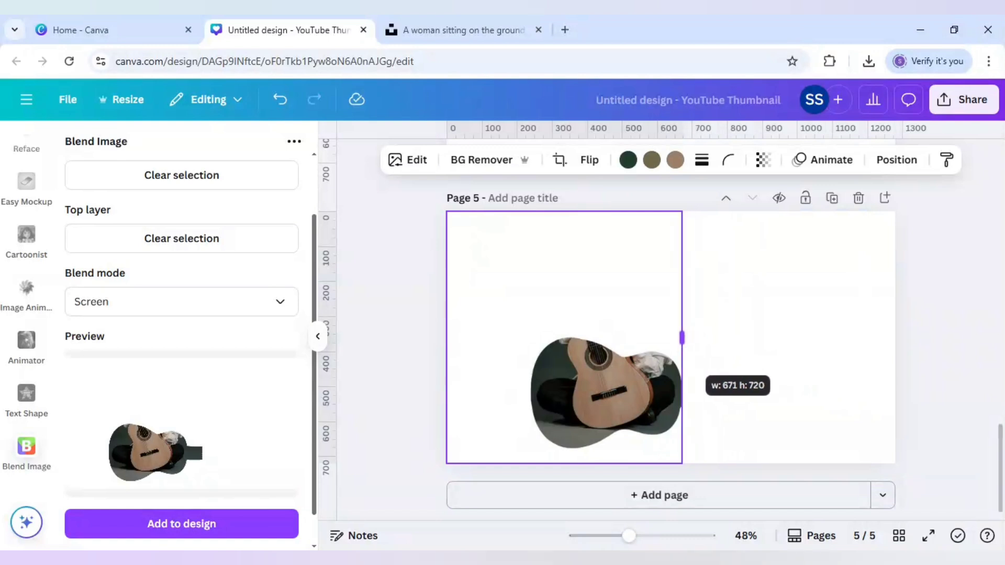
click(743, 366)
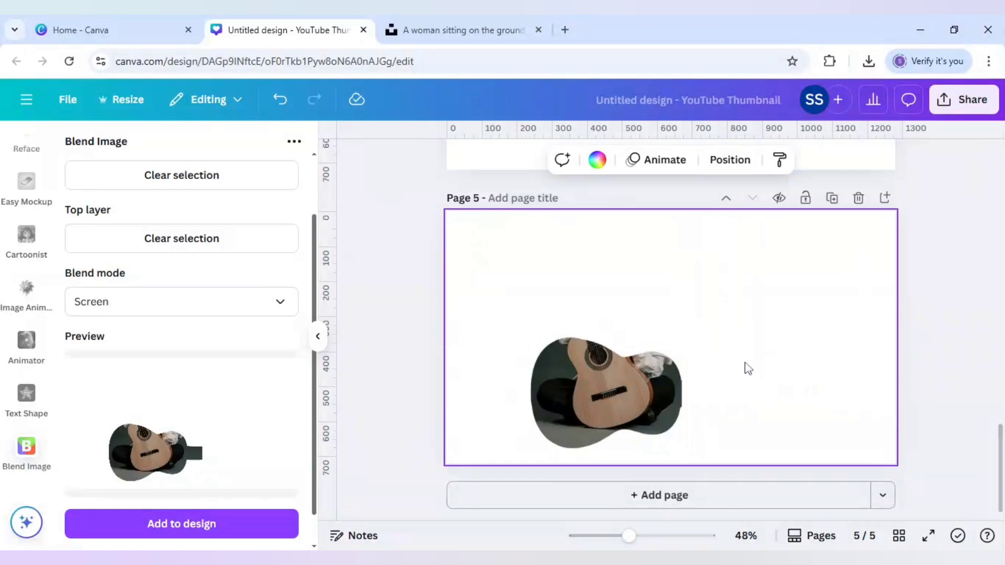
Step: Copy the brown ukulele from page 3 and paste it onto page 5
scroll(747, 365, up, 10)
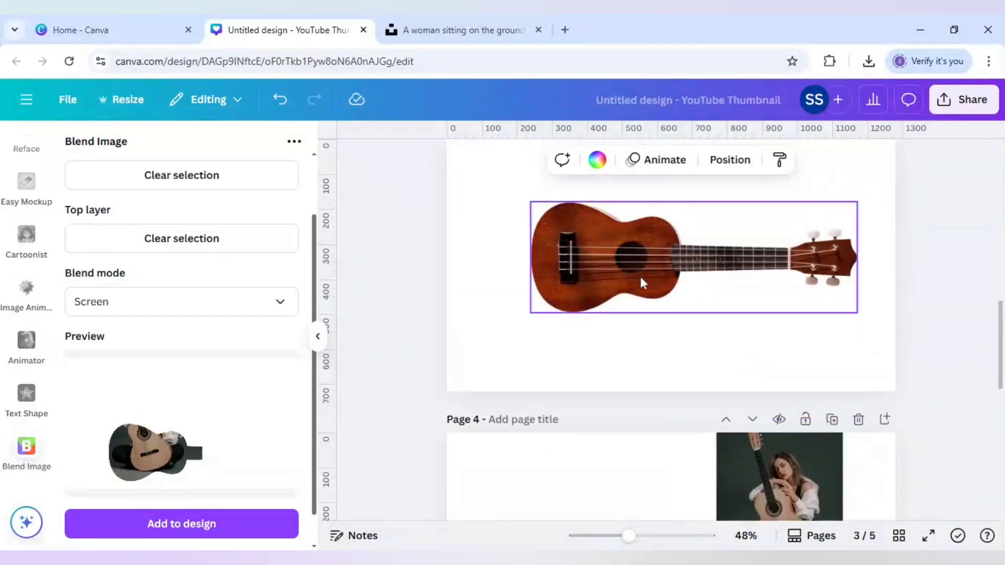
click(643, 283)
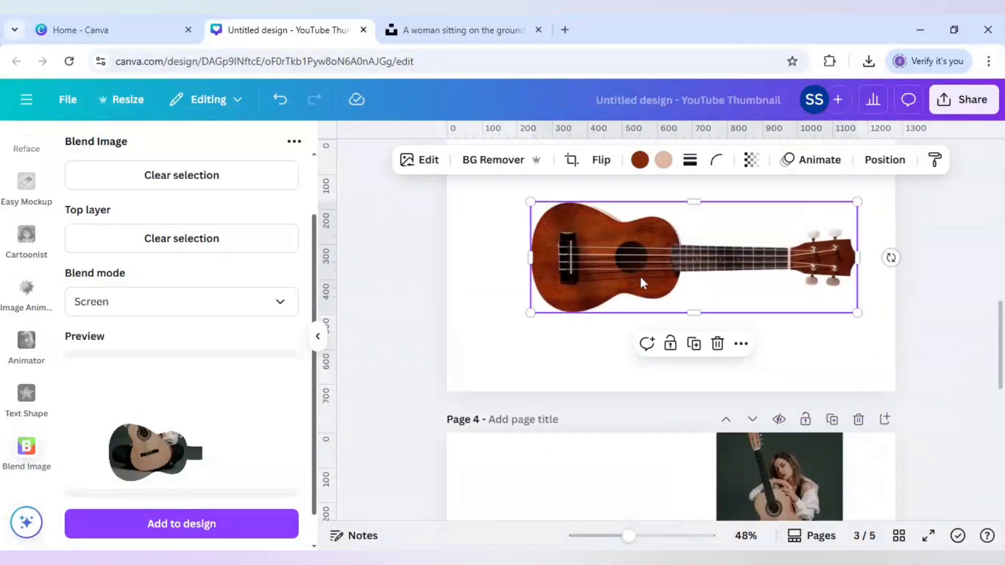
click(496, 312)
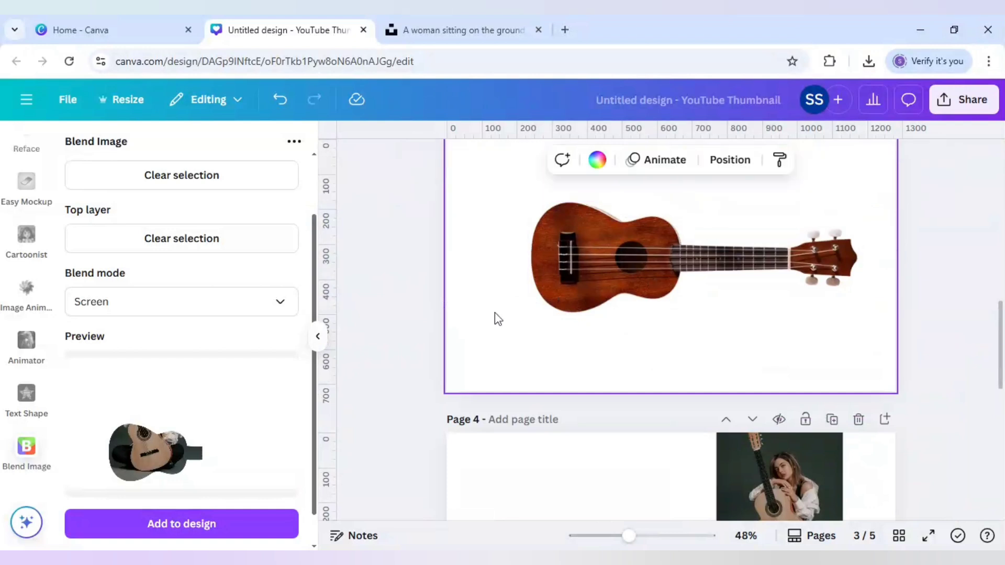
scroll(495, 314, down, 10)
scroll(496, 319, down, 1)
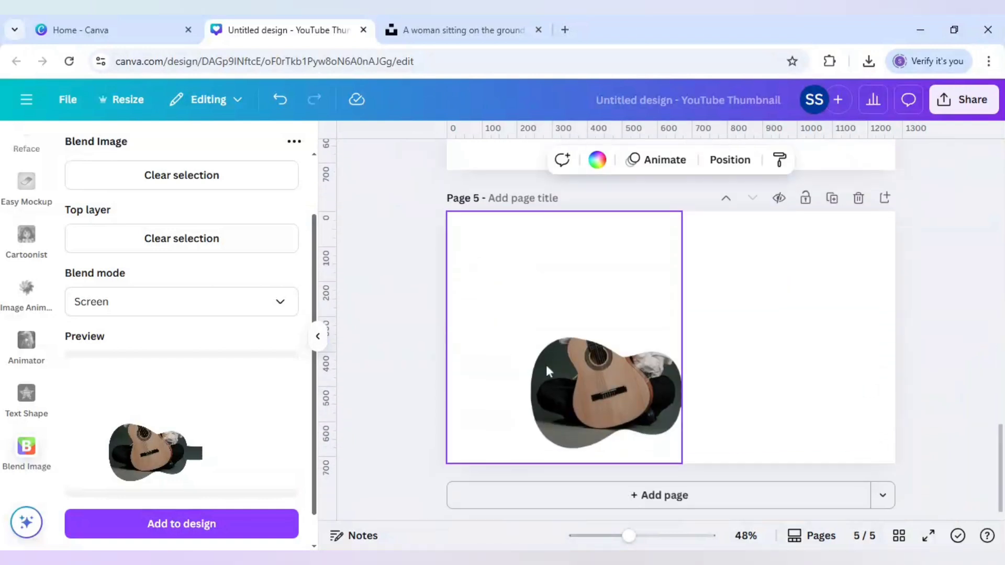
click(584, 370)
key(ctrl+v)
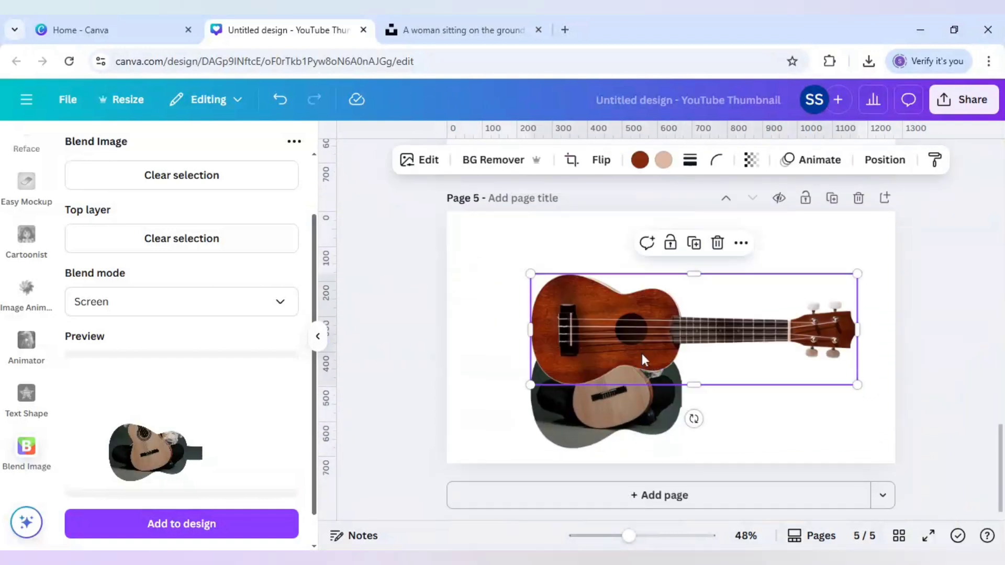
Step: Align the pasted ukulele with the blended body and crop off its own body, keeping only the neck and headstock
drag(643, 358, 665, 395)
drag(528, 390, 676, 416)
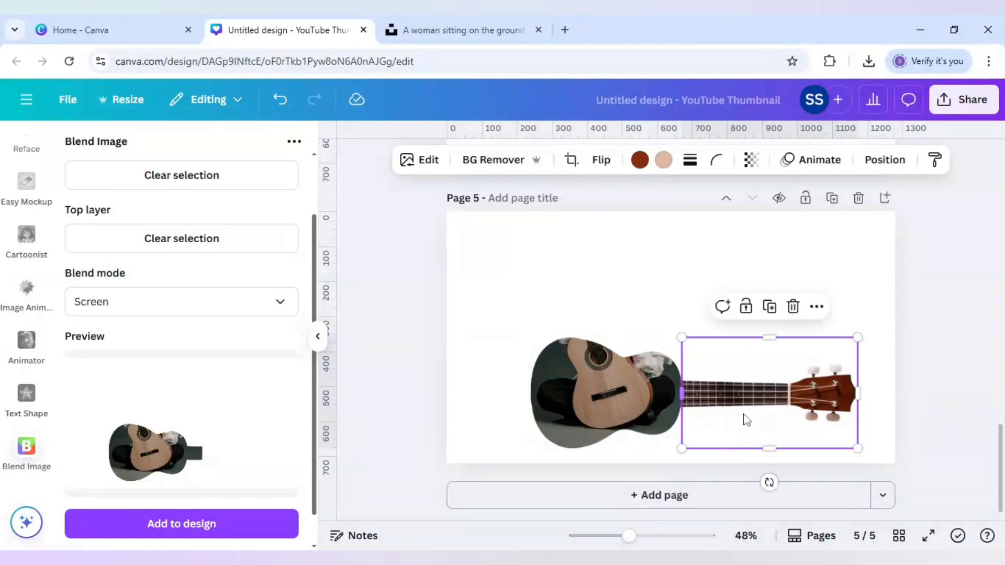
click(697, 286)
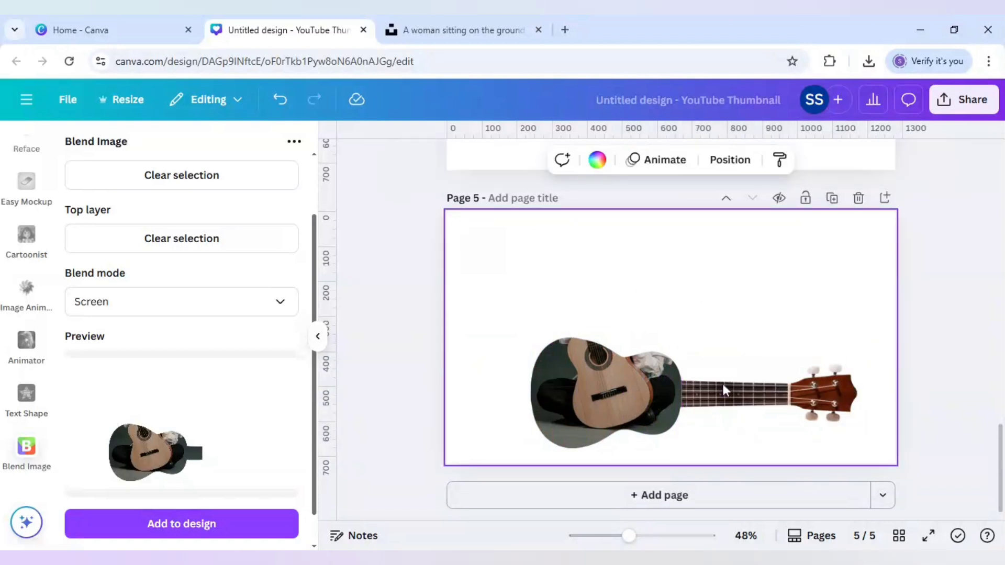
click(625, 535)
click(641, 539)
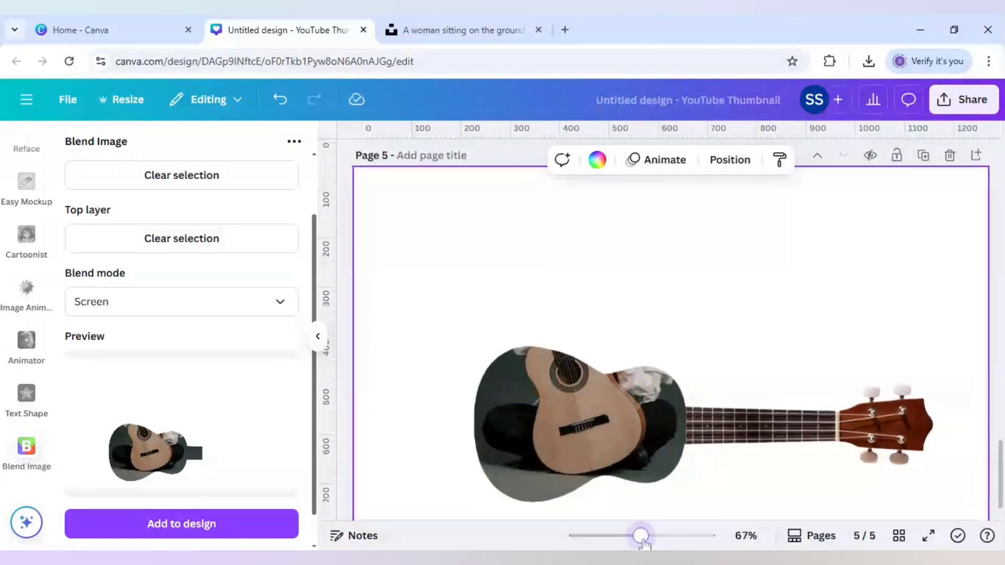
mouse_move(643, 542)
mouse_down()
mouse_move(652, 545)
mouse_move(630, 544)
mouse_up()
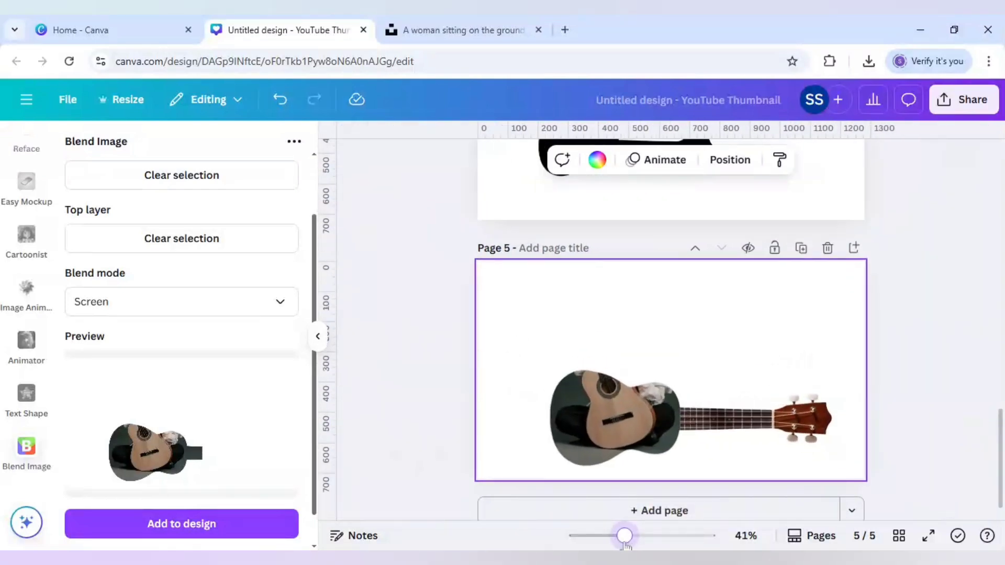
Step: Copy the guitarist photo from page 2 onto page 5, over the blended body, and remove its background
click(892, 382)
scroll(892, 382, up, 1)
scroll(891, 384, up, 10)
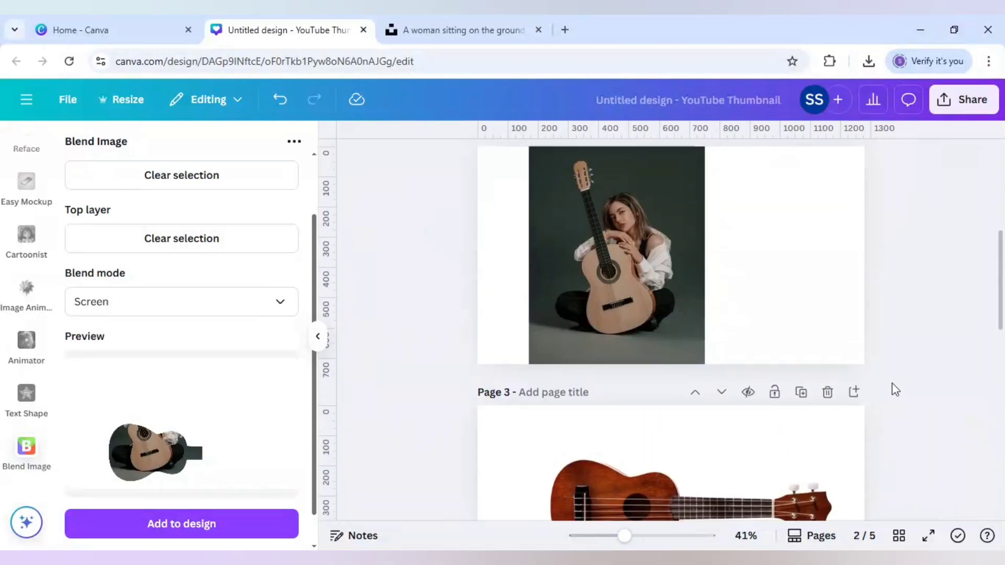
click(619, 290)
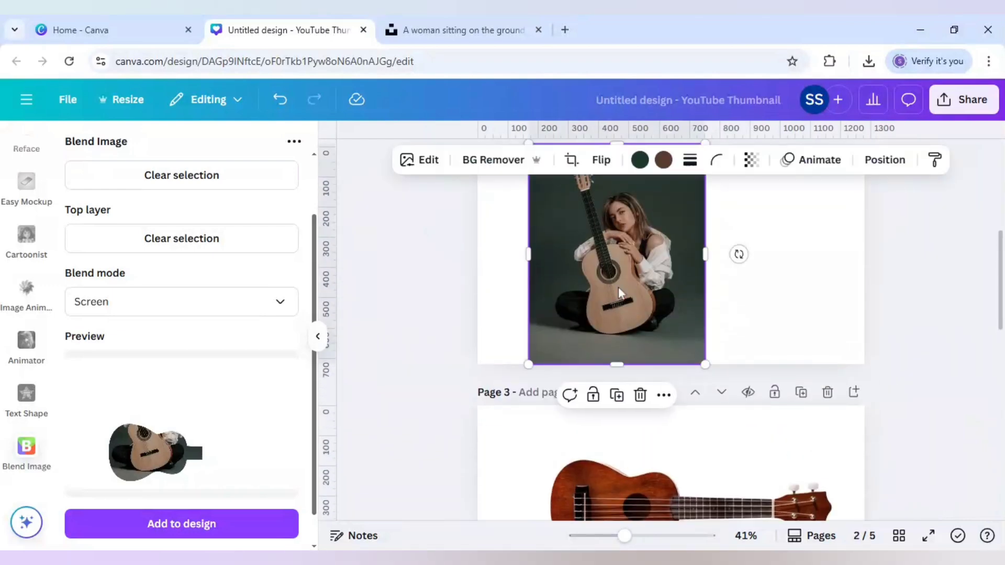
click(407, 360)
scroll(408, 360, down, 10)
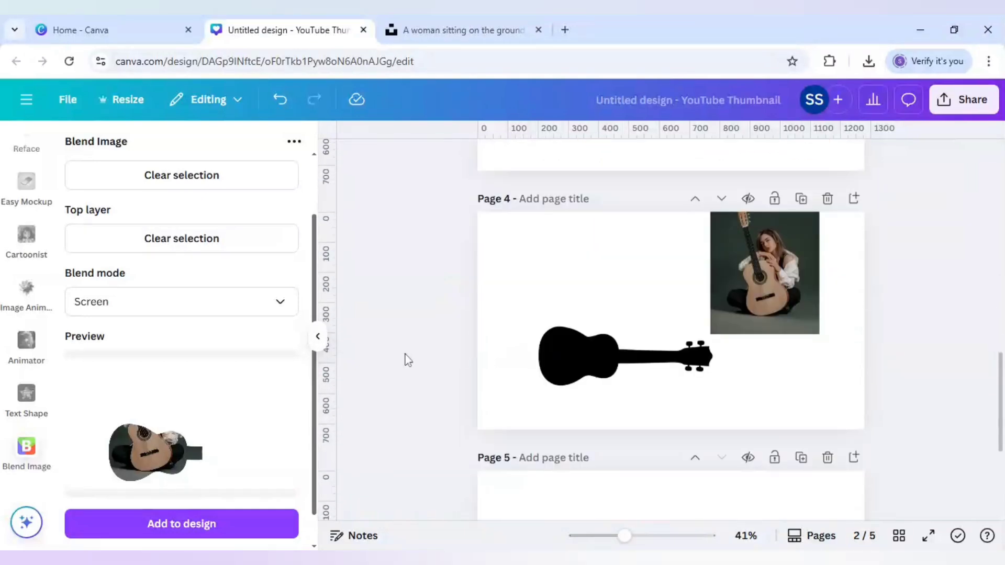
click(621, 351)
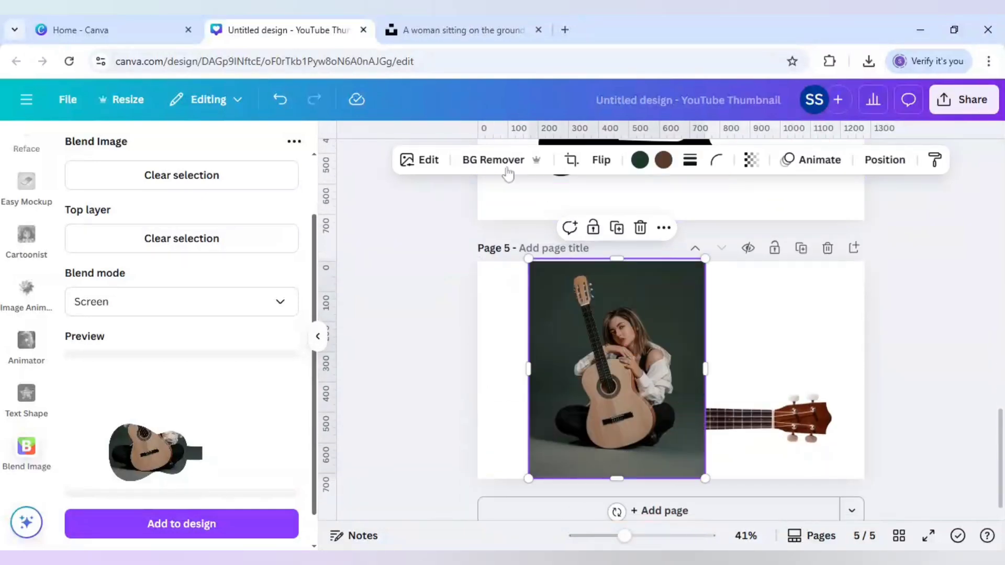
click(489, 164)
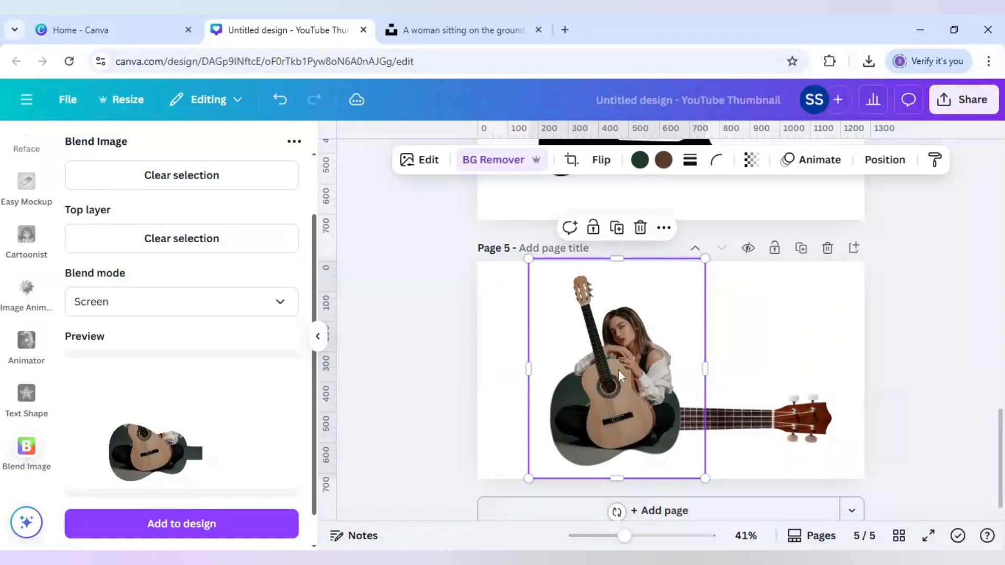
click(793, 337)
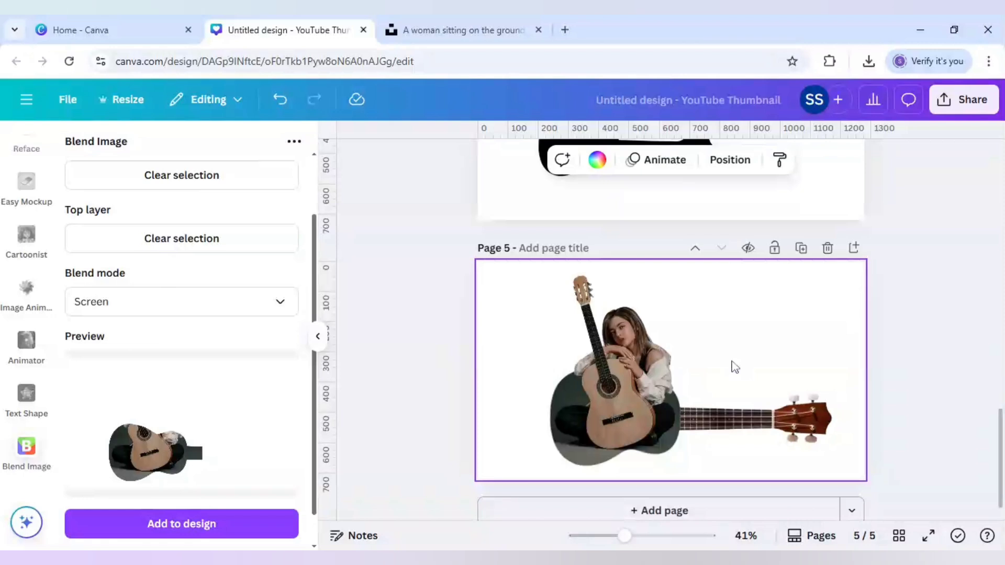
Step: Select all the elements on page 5, enlarge them together slightly, and reposition them within the page
key(ctrl+a)
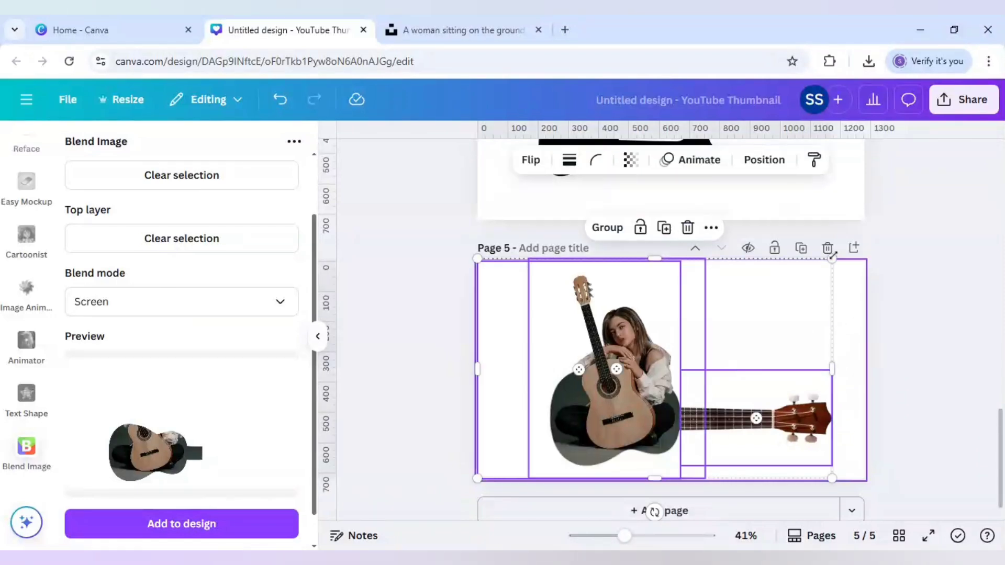
drag(832, 257, 848, 249)
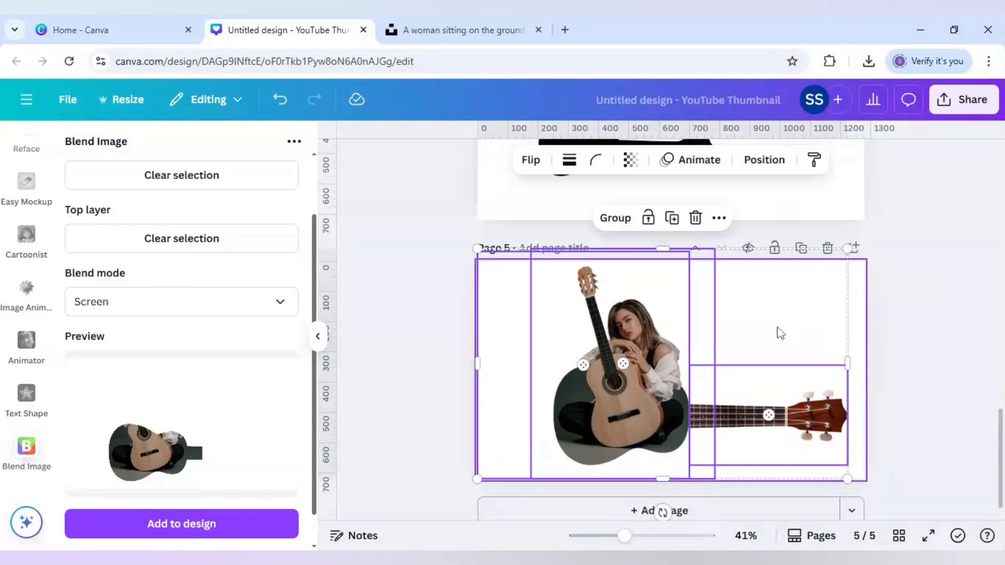
drag(775, 328, 769, 333)
click(385, 347)
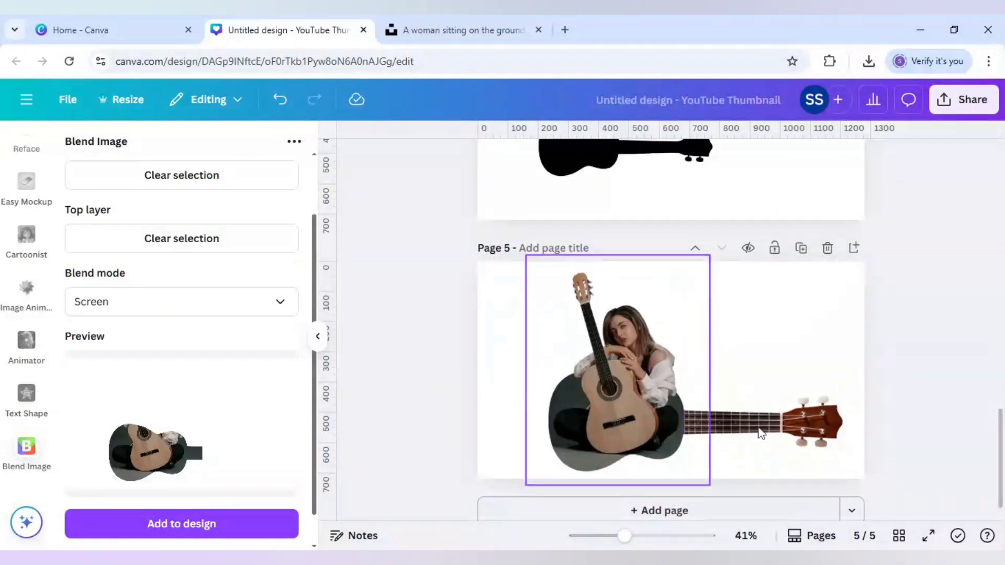
Step: Set the page 5 background to the default light blue, #38b6ff
click(839, 324)
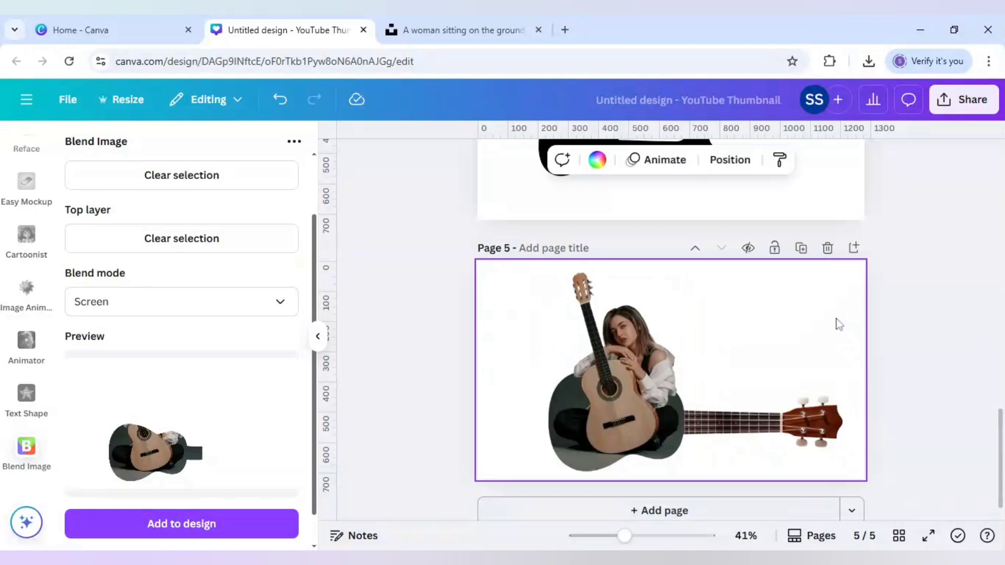
click(591, 168)
scroll(202, 410, down, 4)
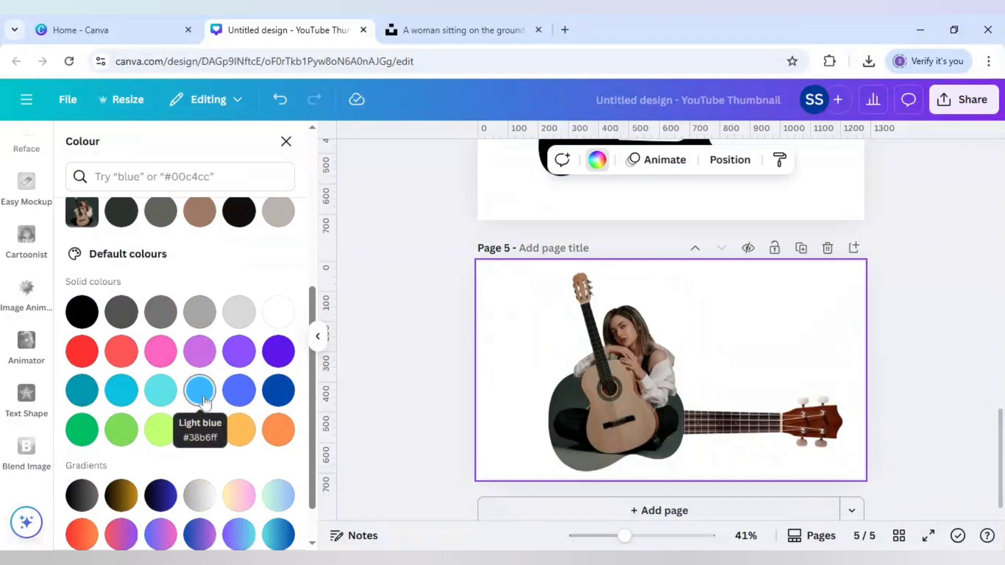
click(202, 398)
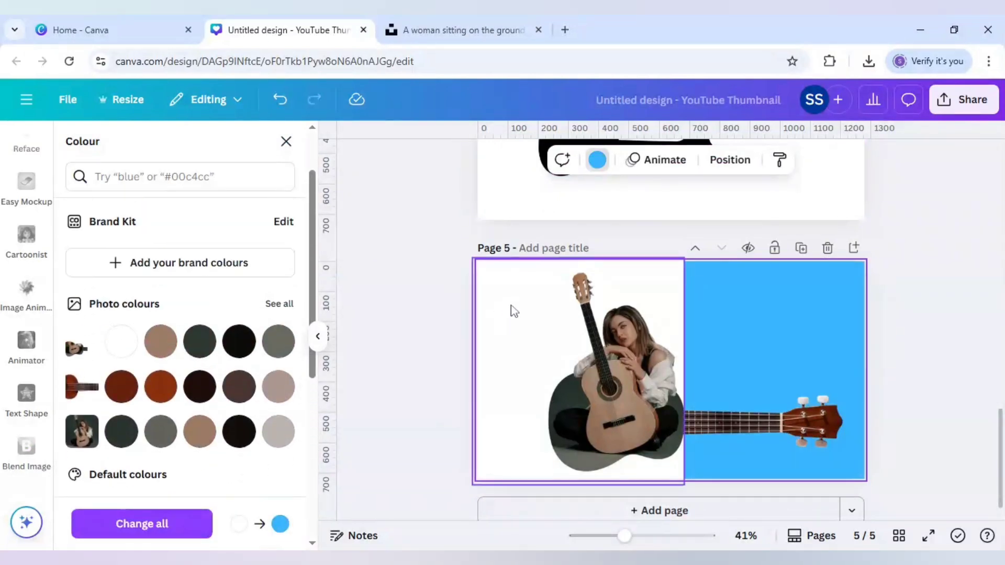
Step: Remove the white background from the blended instrument body image on page 5
click(514, 311)
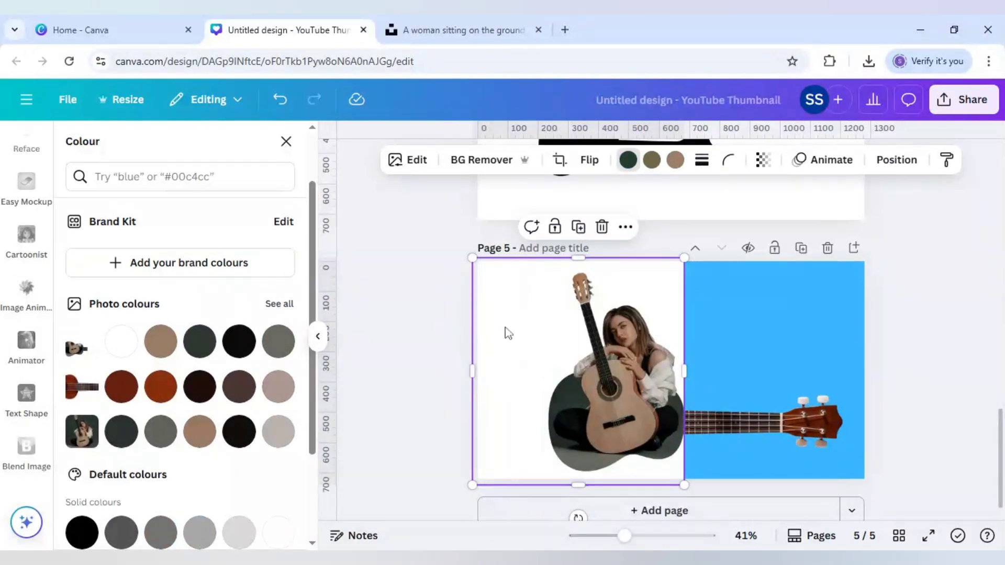
click(490, 162)
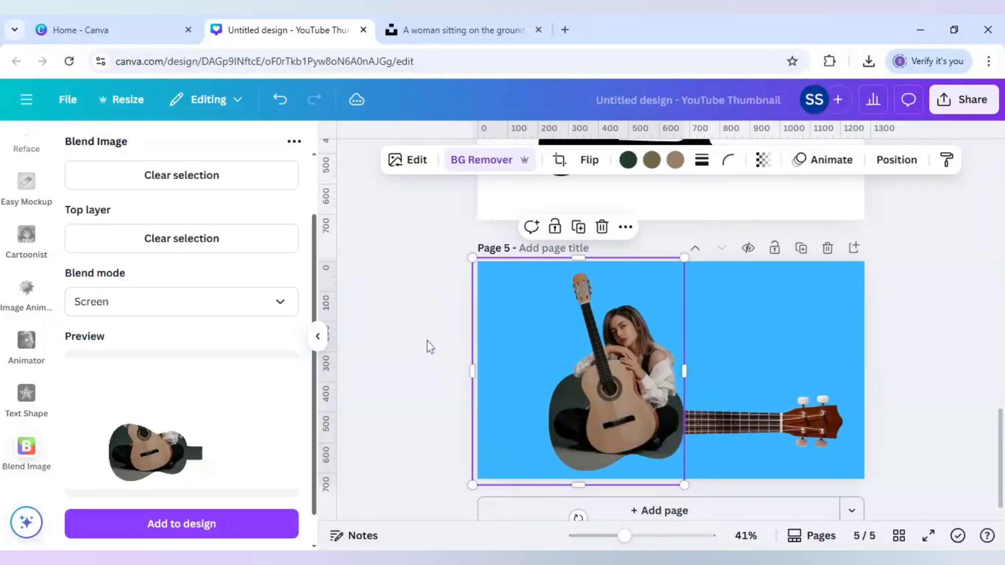
click(427, 341)
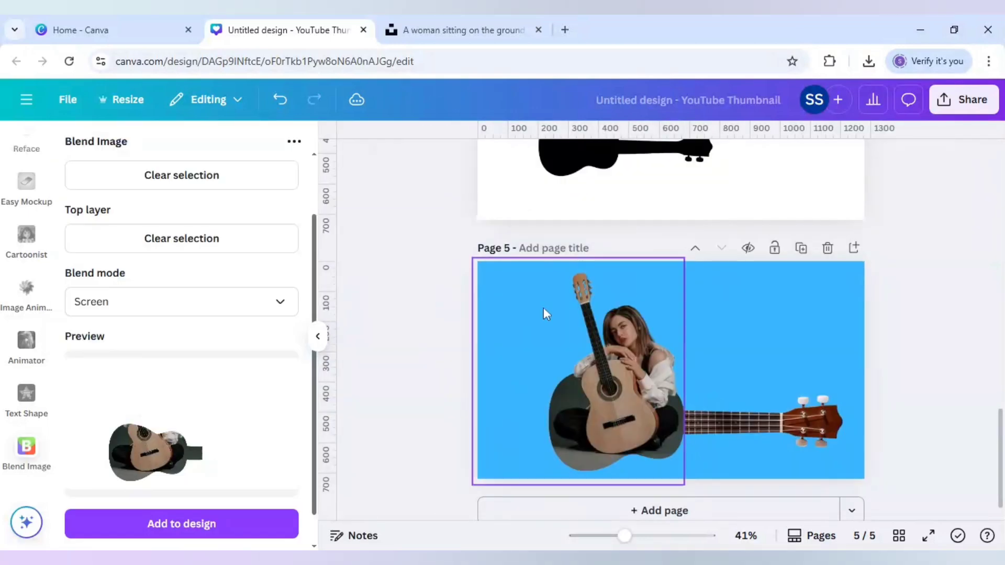
Step: Lighten the page 5 background to the custom solid colour #88D3FF
click(784, 296)
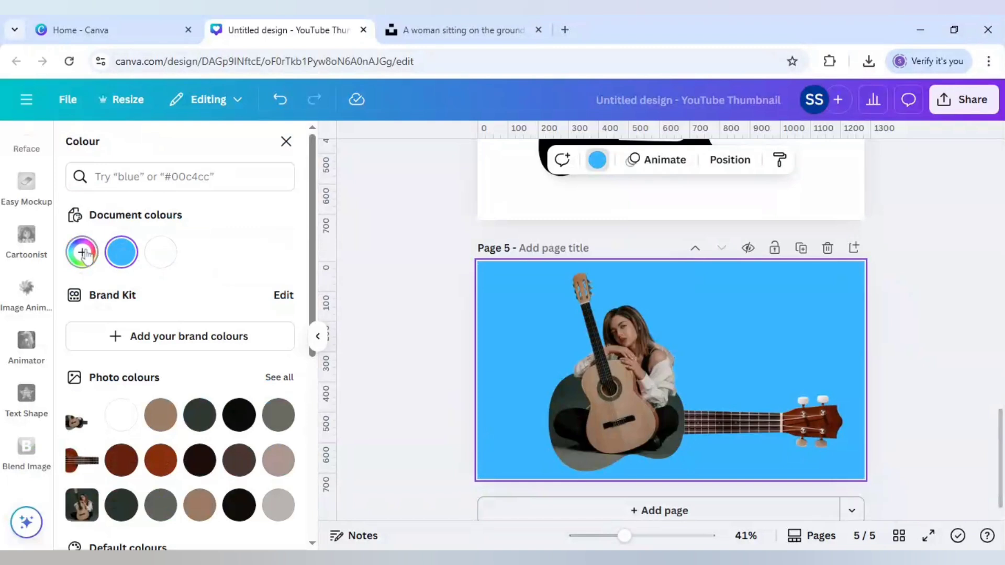
click(81, 252)
drag(238, 326, 173, 326)
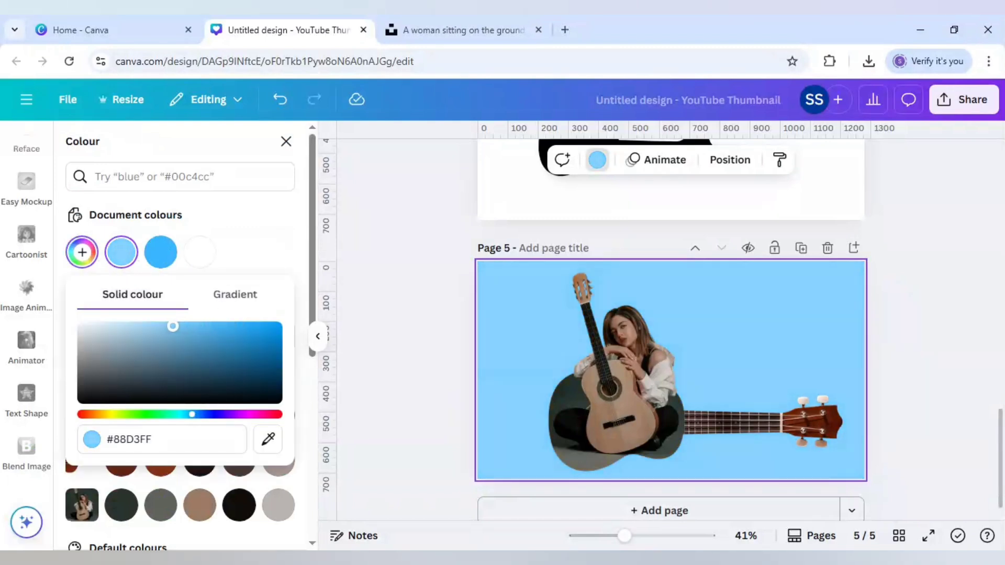
click(429, 337)
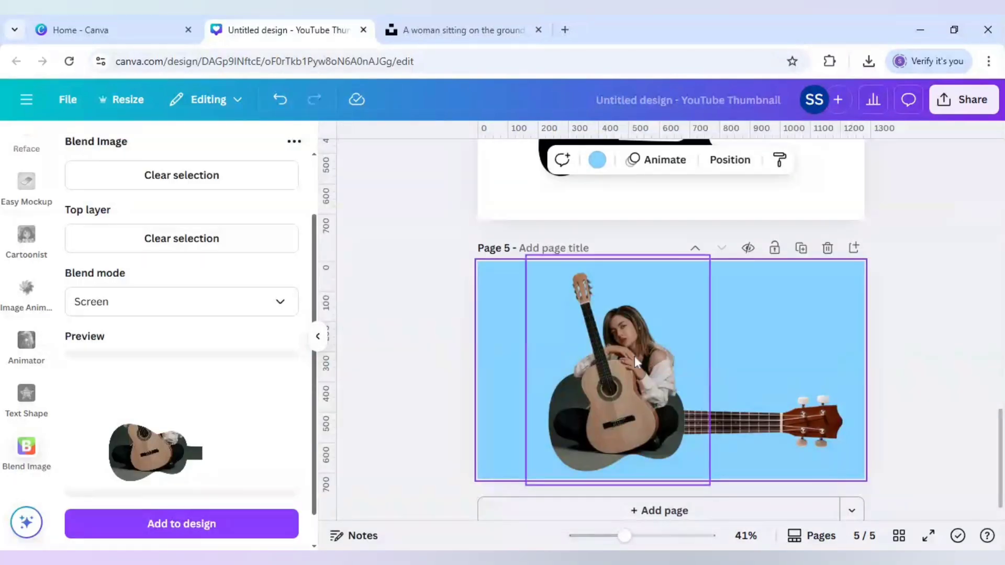
Step: Search the elements for "white glow" and add the round white glow graphic to page 5
click(27, 202)
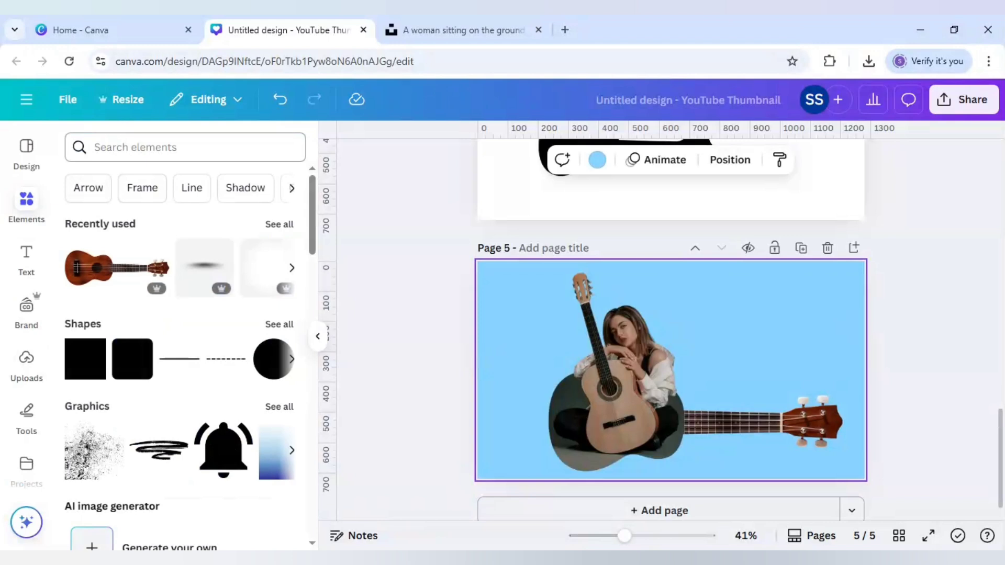
click(95, 147)
text(white glow)
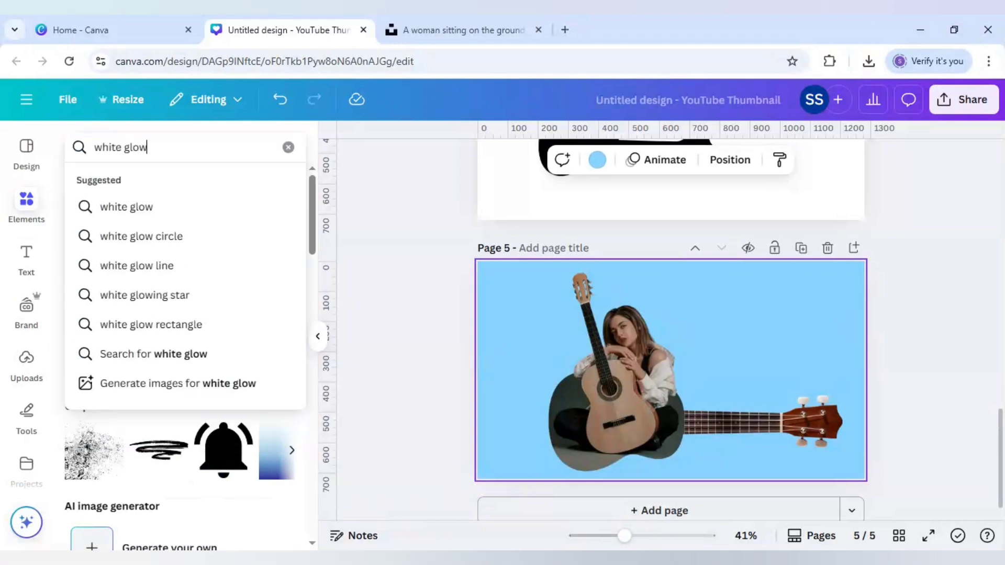
key(Return)
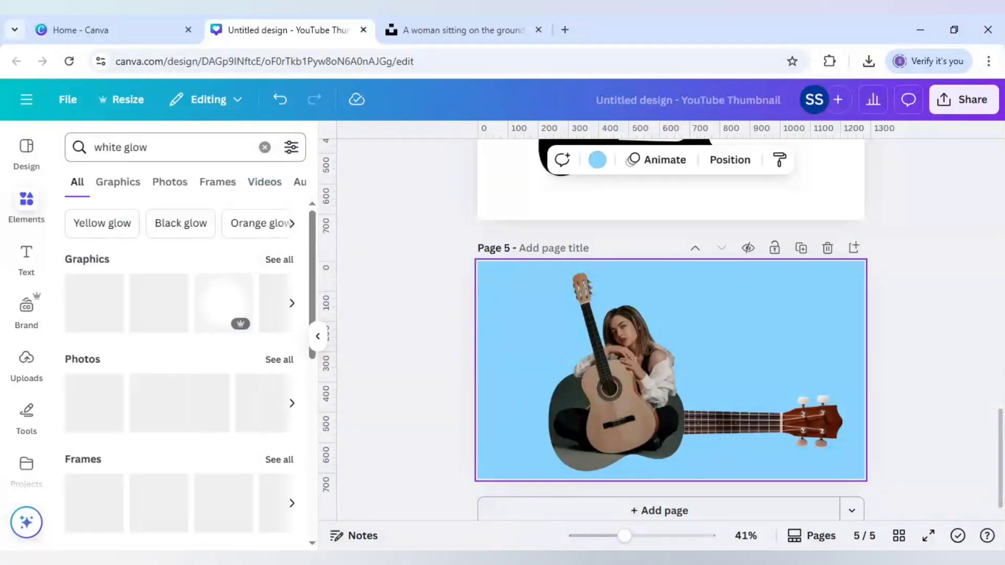
click(215, 308)
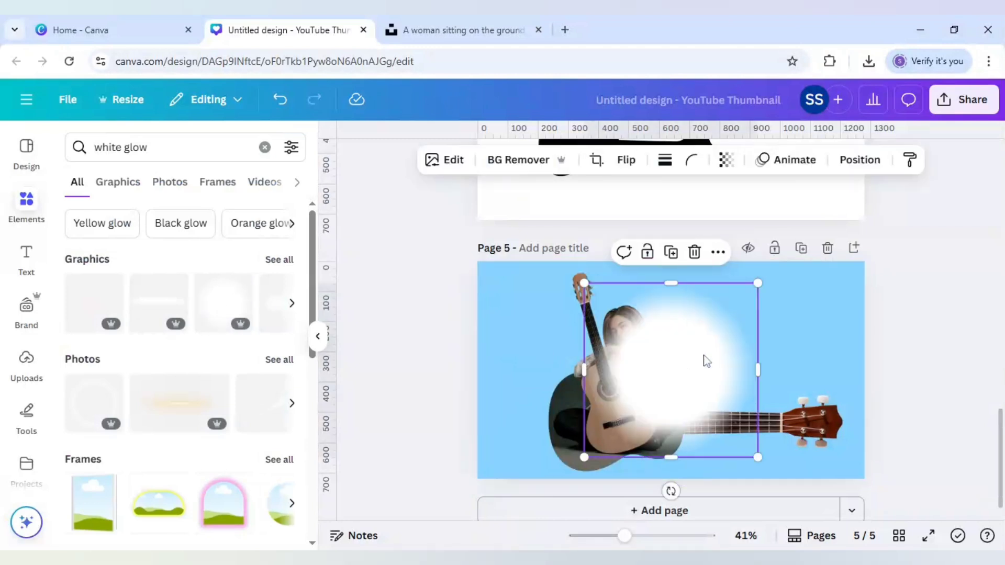
Step: Enlarge the white glow and place it over the guitarist, aligned with the page's upper edge
drag(702, 359, 652, 330)
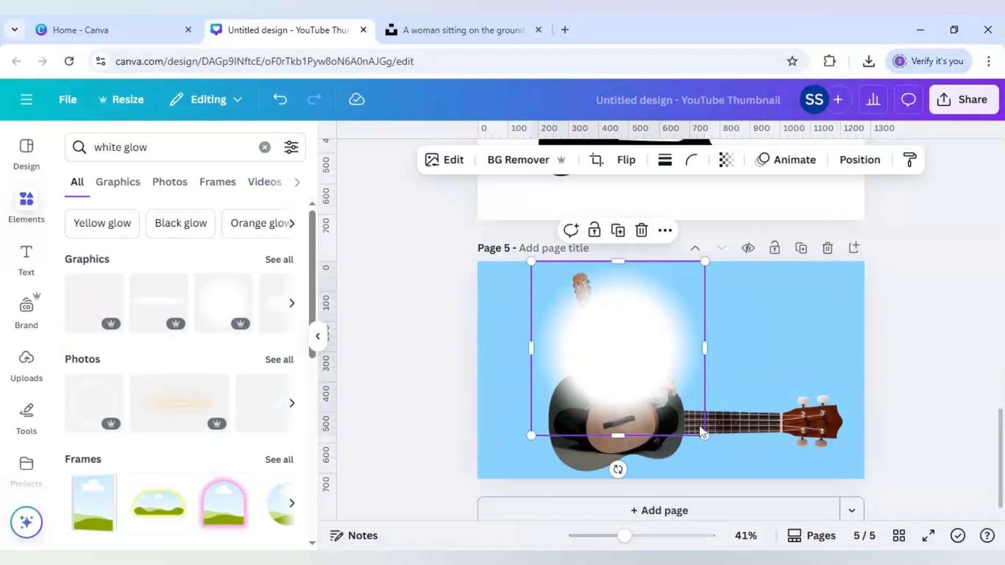
drag(705, 436, 726, 457)
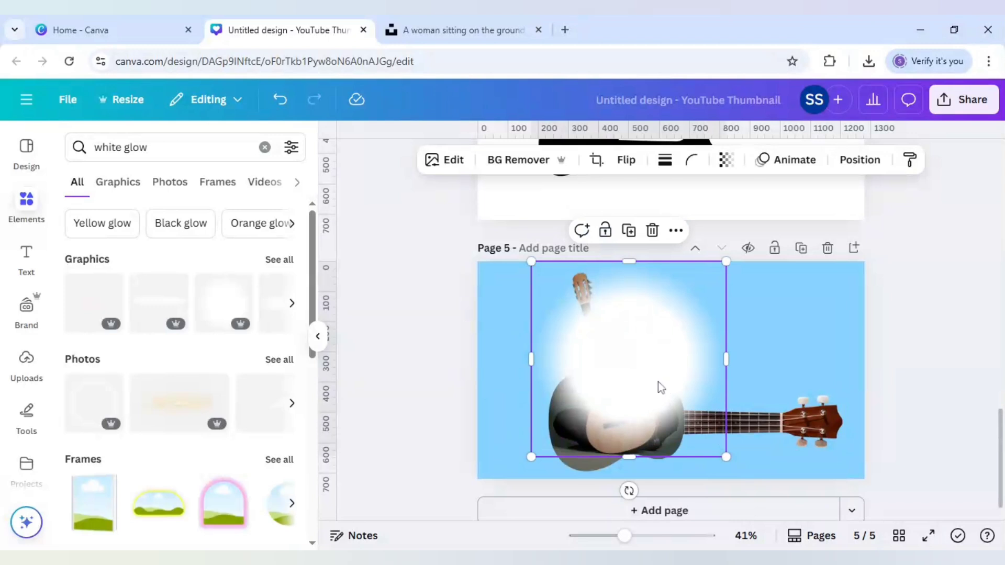
drag(658, 382, 658, 381)
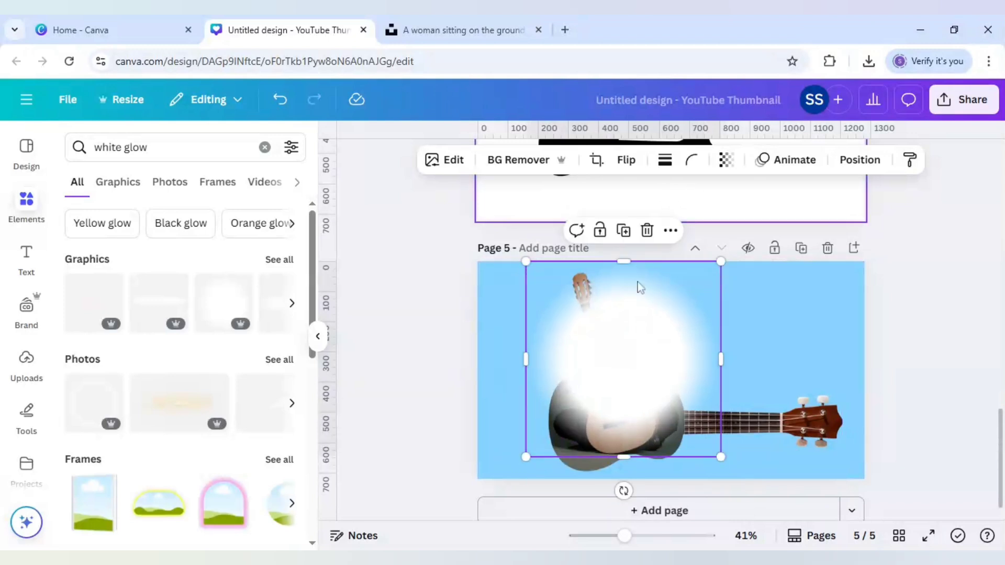
Step: Set the white glow's transparency to 57 and send it behind the guitarist and the blended body
click(733, 166)
drag(761, 220, 715, 234)
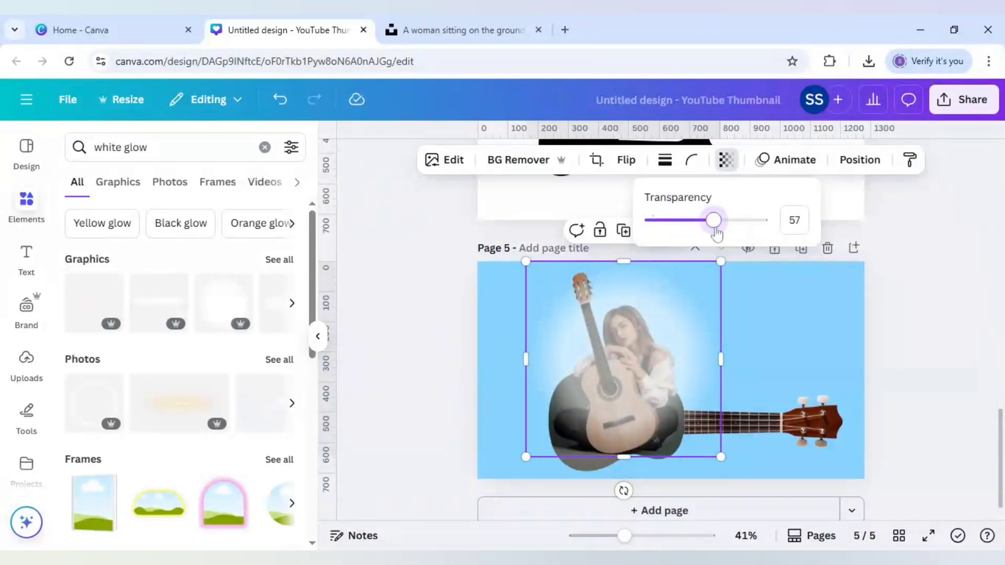
right_click(659, 308)
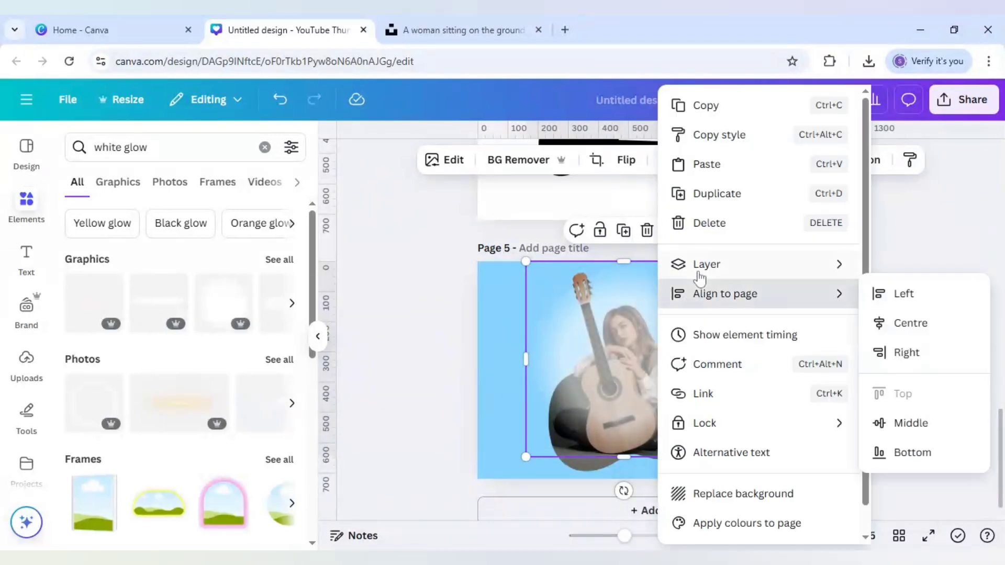
mouse_move(697, 265)
click(542, 353)
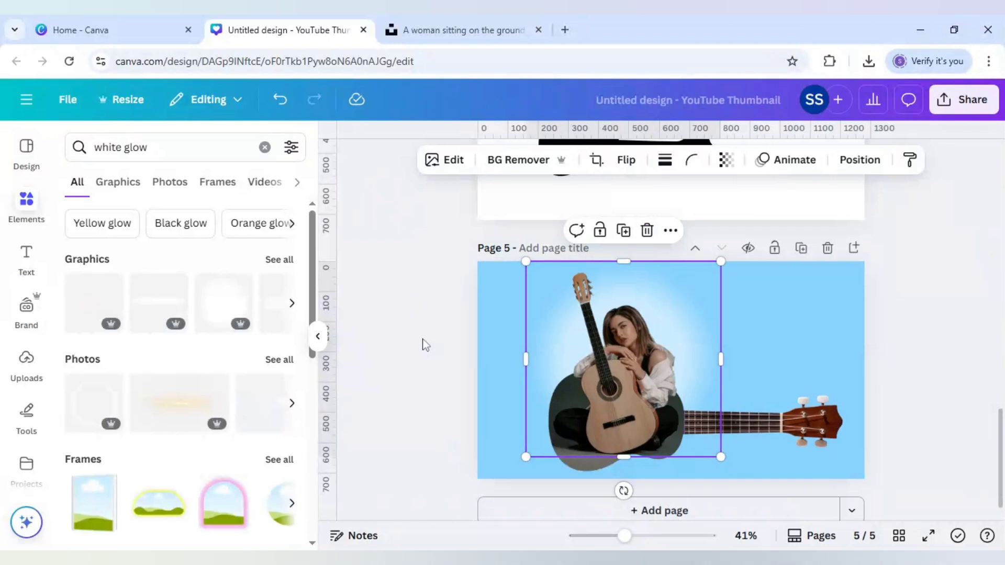
click(409, 319)
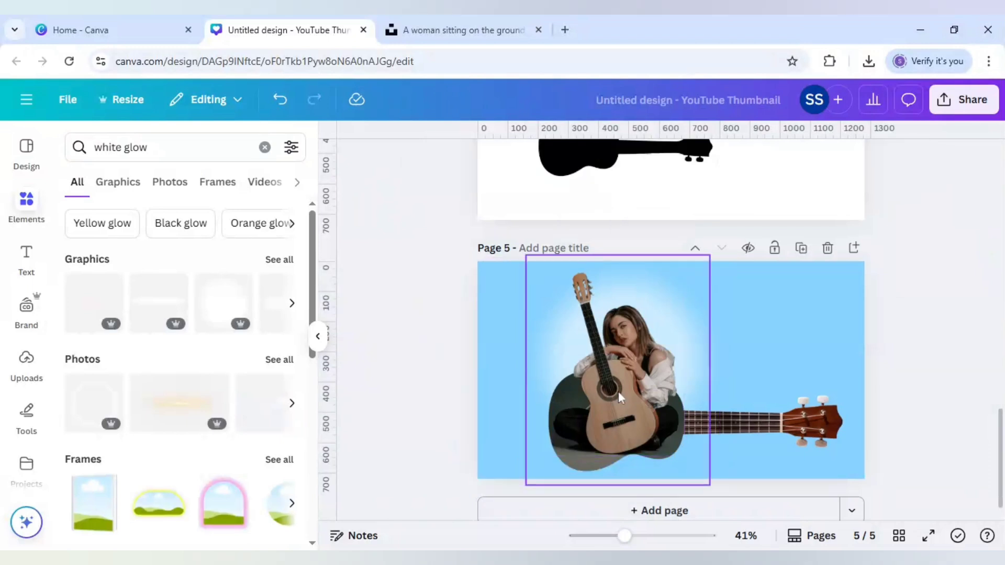
Step: Adjust the guitarist cutout's light, setting Brightness to 23 and Whites to 18
click(629, 382)
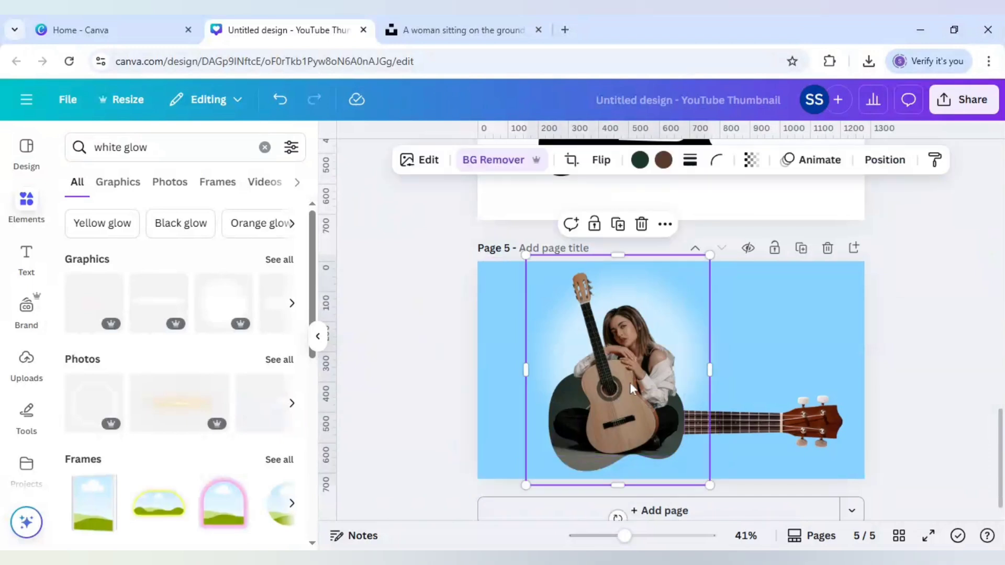
click(429, 160)
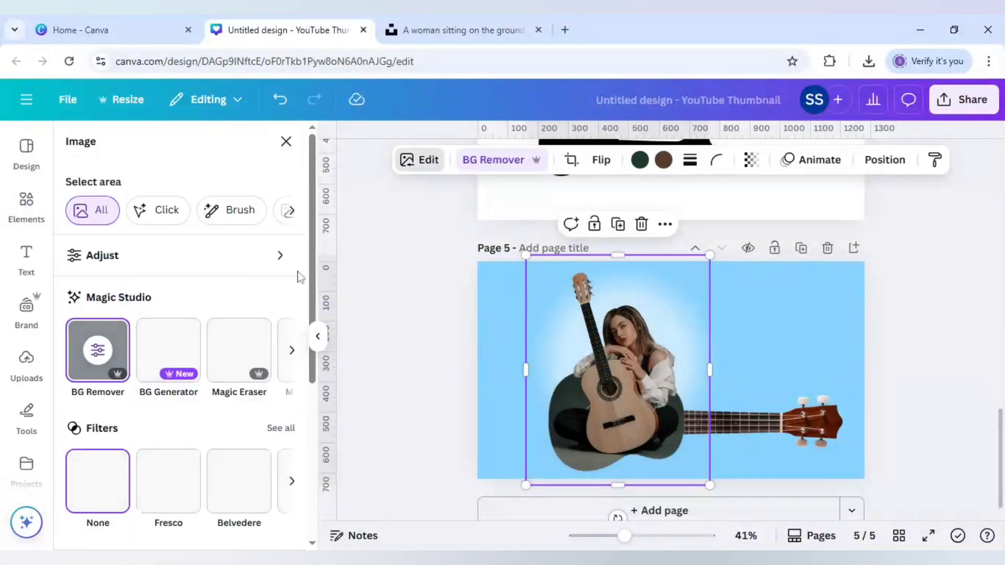
click(194, 266)
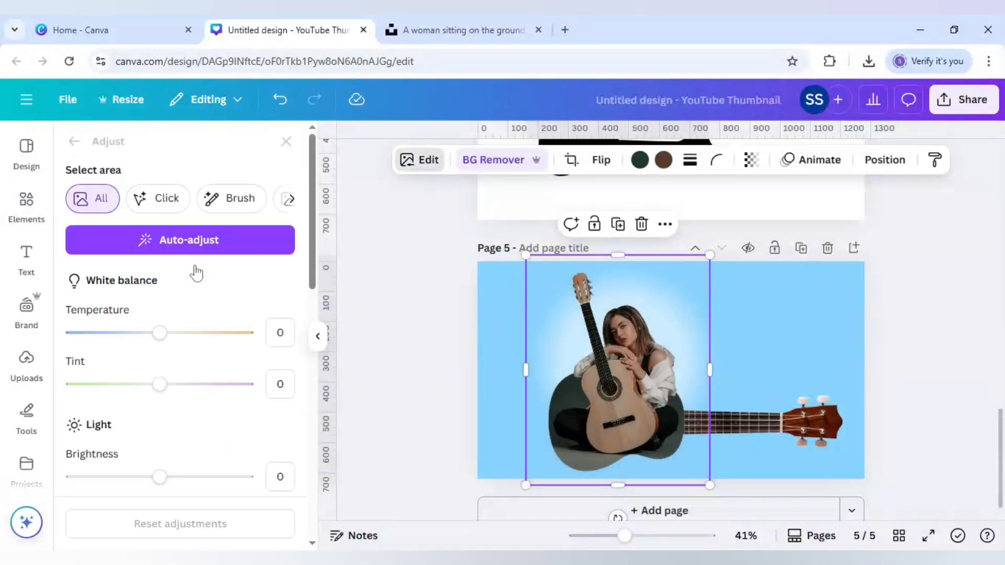
scroll(178, 337, down, 3)
click(181, 330)
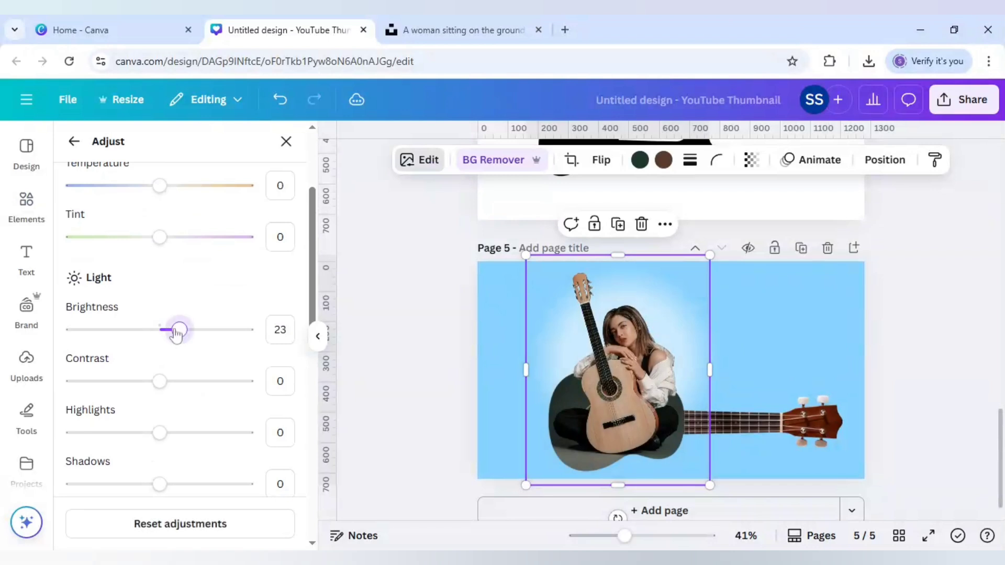
scroll(175, 366, down, 3)
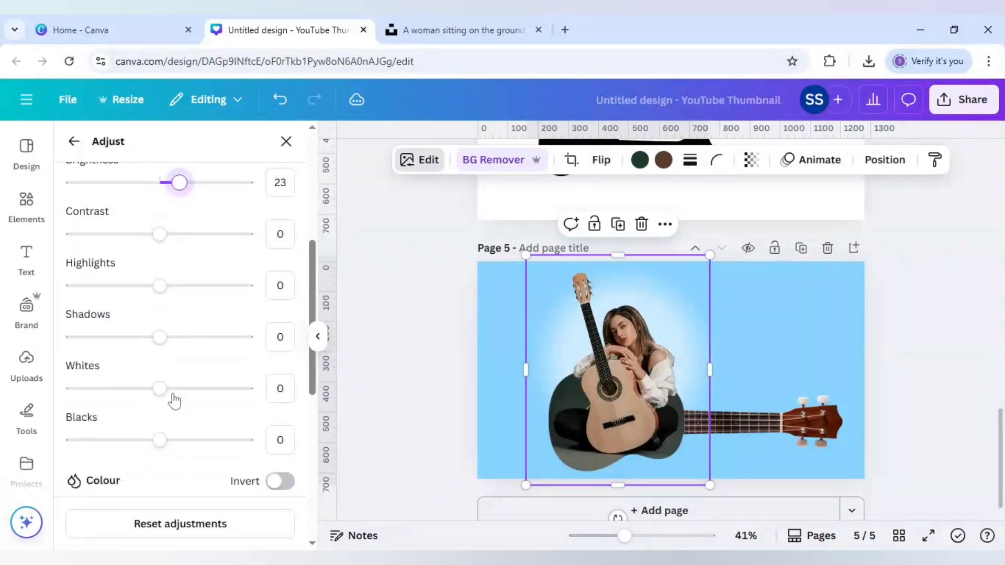
click(175, 388)
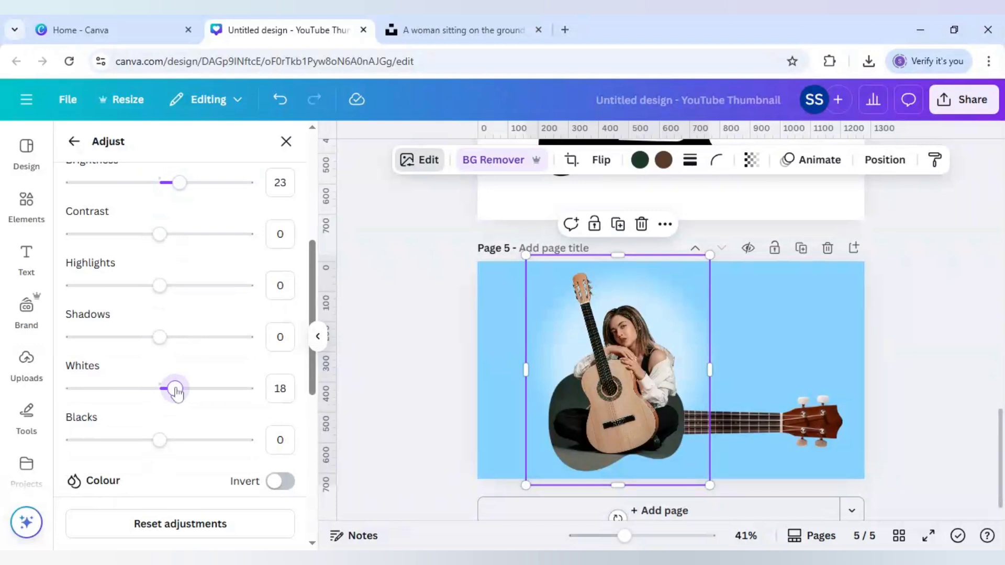
Step: Set the guitarist cutout's Whites to 28 and Vibrance to 21, and raise its Saturation slightly
click(185, 388)
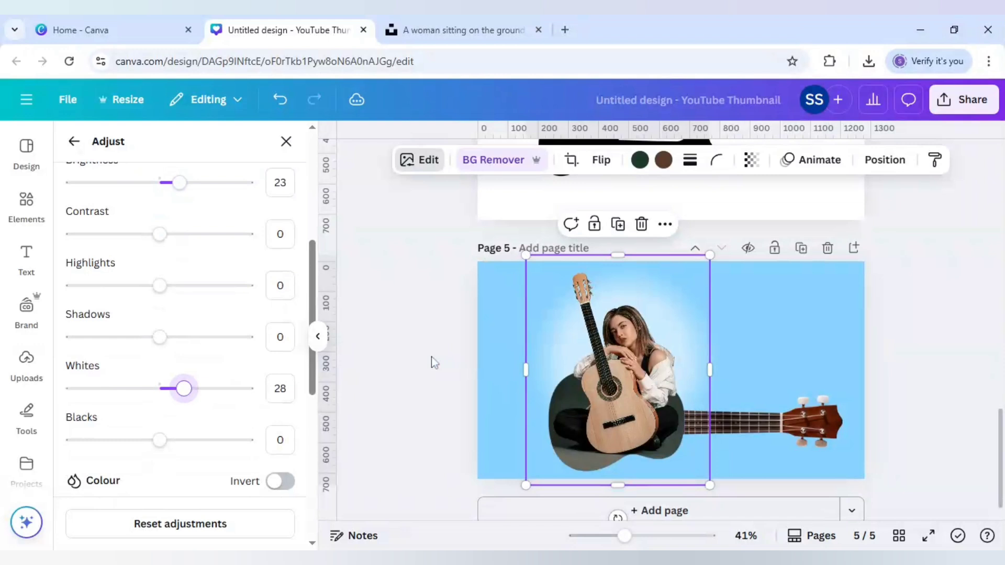
scroll(209, 440, down, 5)
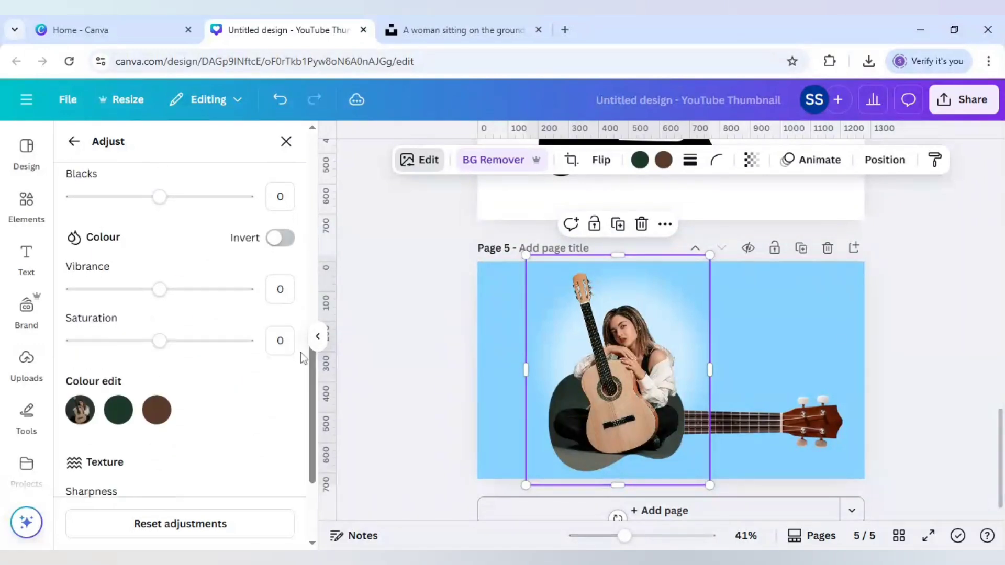
drag(173, 296, 180, 295)
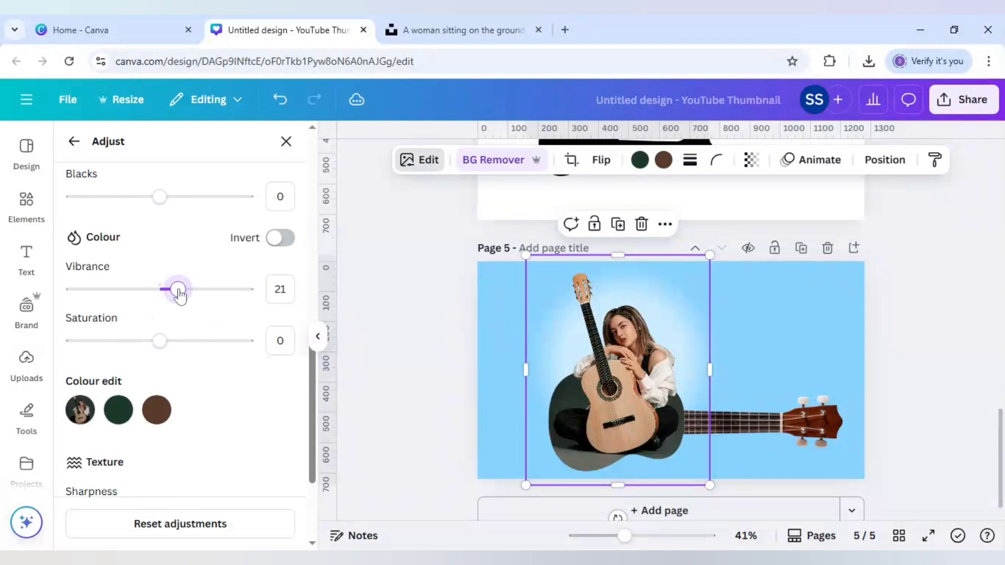
drag(160, 342, 172, 345)
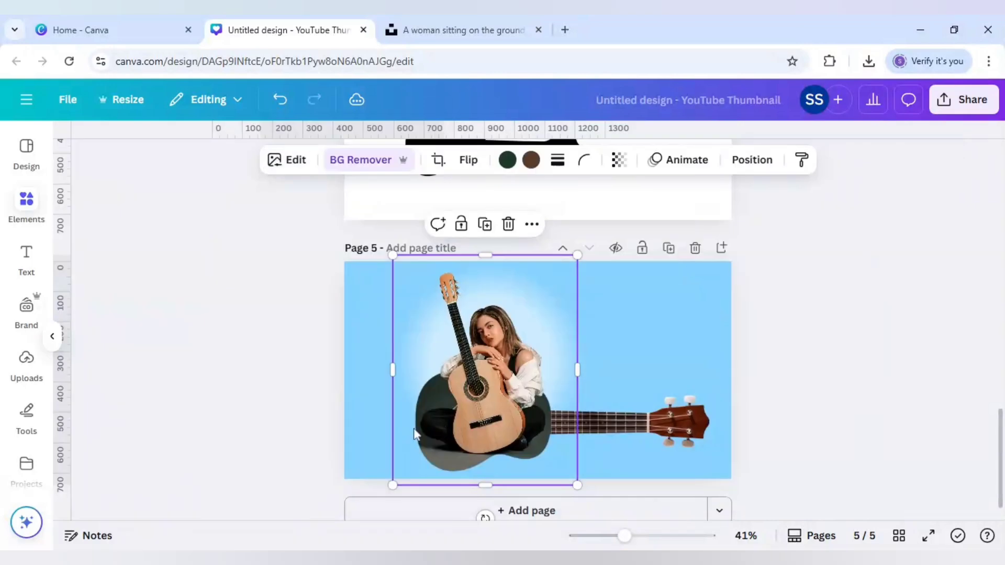
click(350, 404)
Step: Review the finished composition on page 5 and its source pages: the black silhouette, the guitarist photo, the ukulele and the blend setup
scroll(352, 404, down, 1)
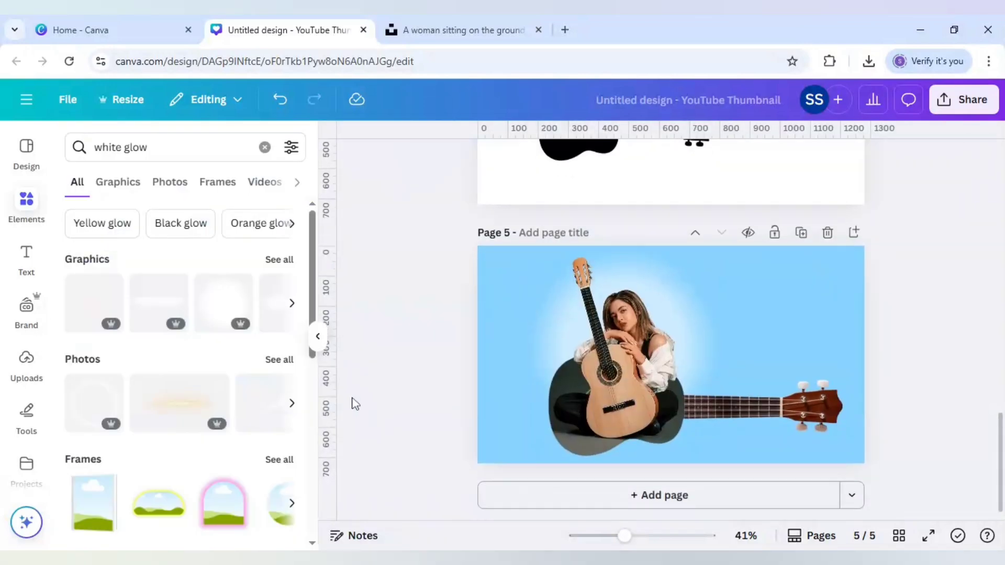
scroll(920, 410, up, 3)
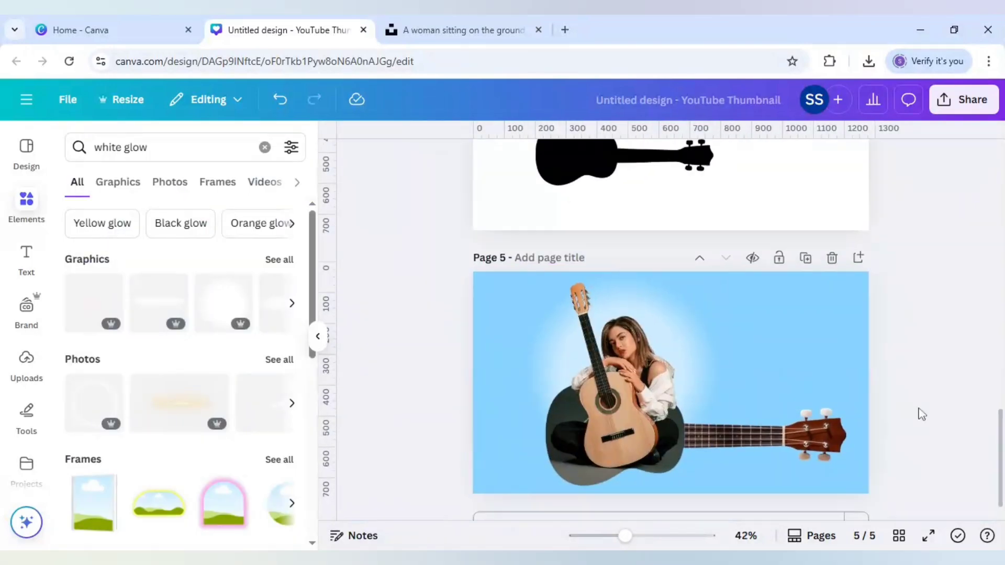
scroll(921, 414, up, 10)
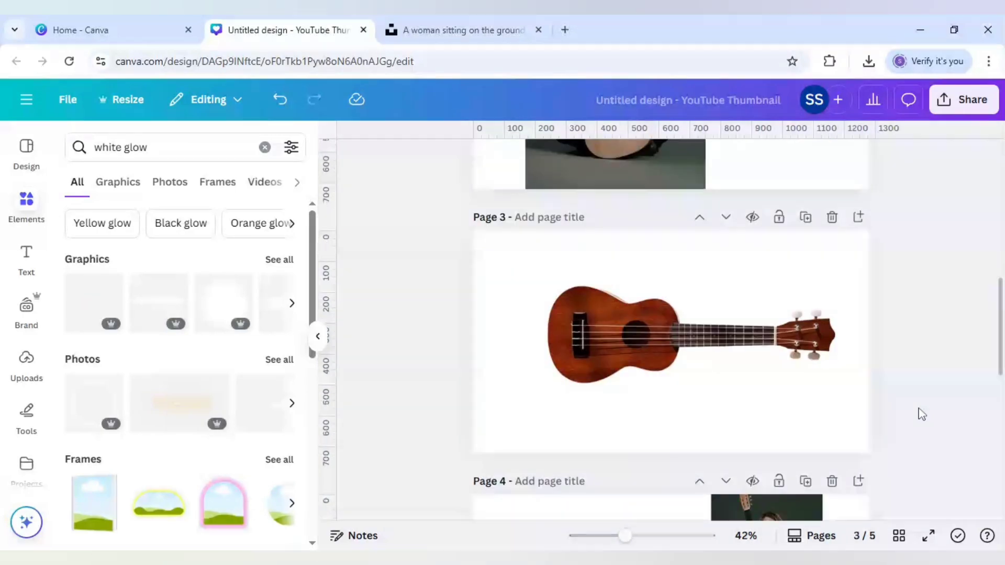
scroll(919, 413, up, 3)
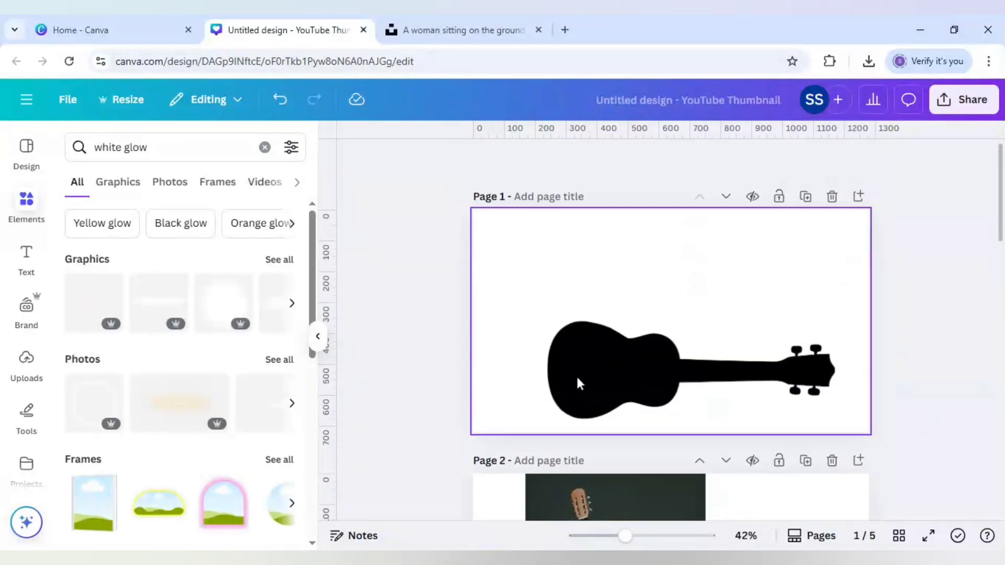
scroll(582, 387, down, 5)
scroll(583, 392, down, 3)
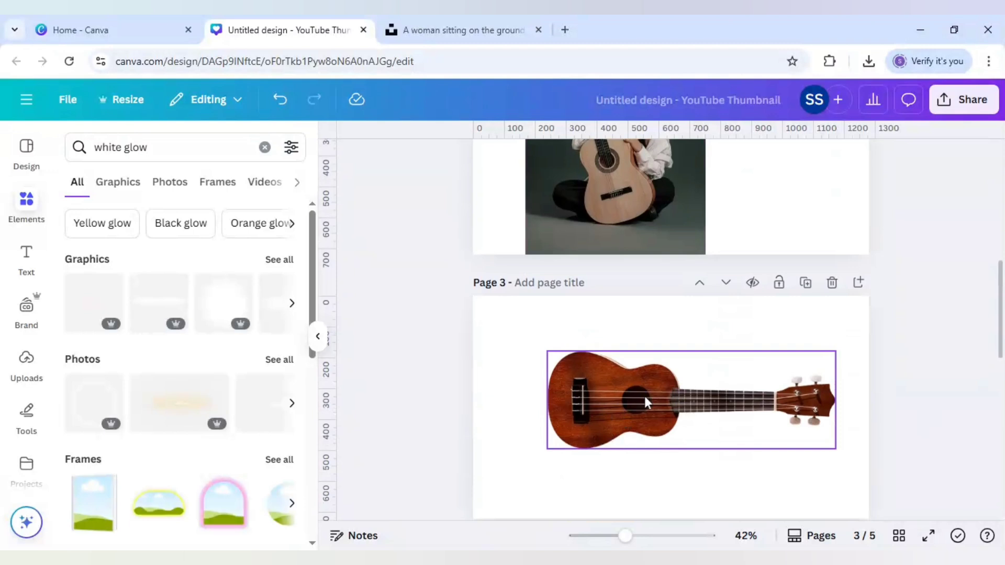
scroll(642, 394, up, 5)
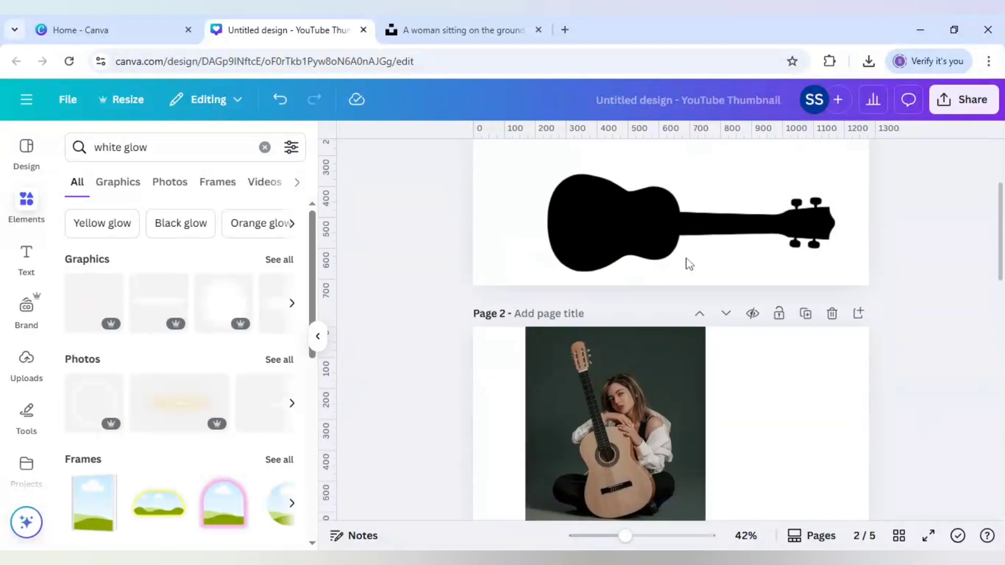
scroll(683, 238, up, 2)
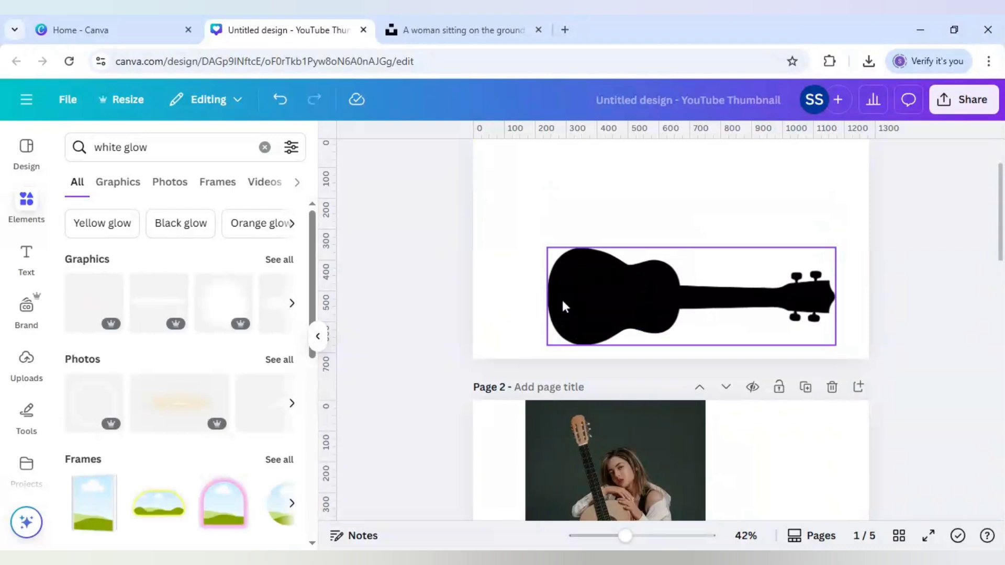
scroll(696, 278, down, 5)
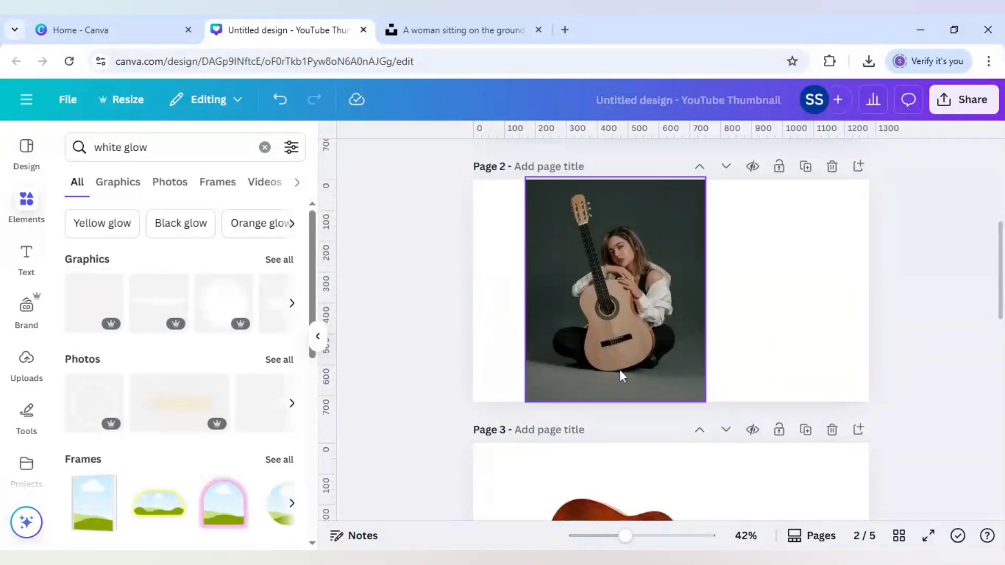
scroll(645, 249, up, 6)
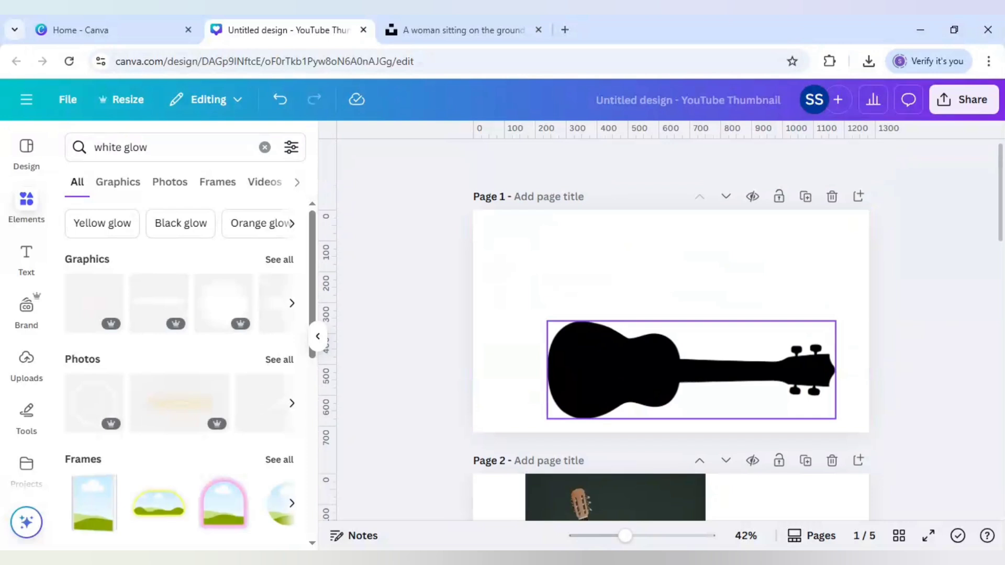
scroll(617, 350, down, 5)
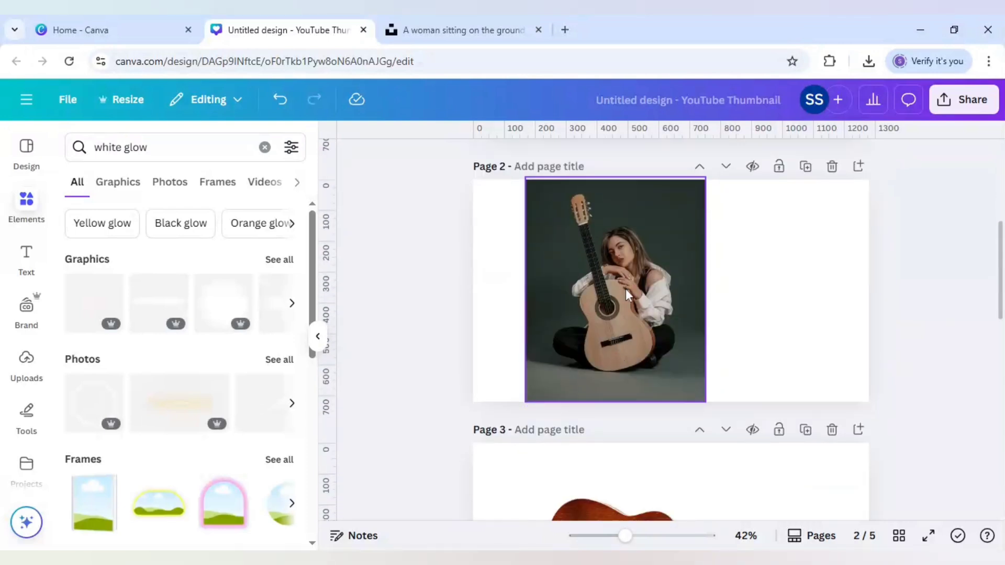
scroll(445, 363, down, 5)
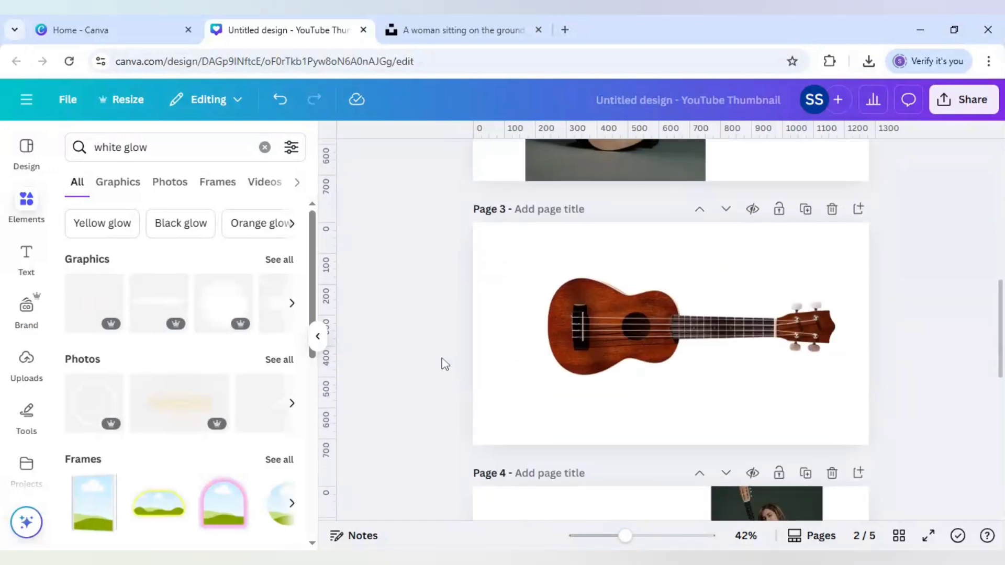
scroll(442, 363, down, 2)
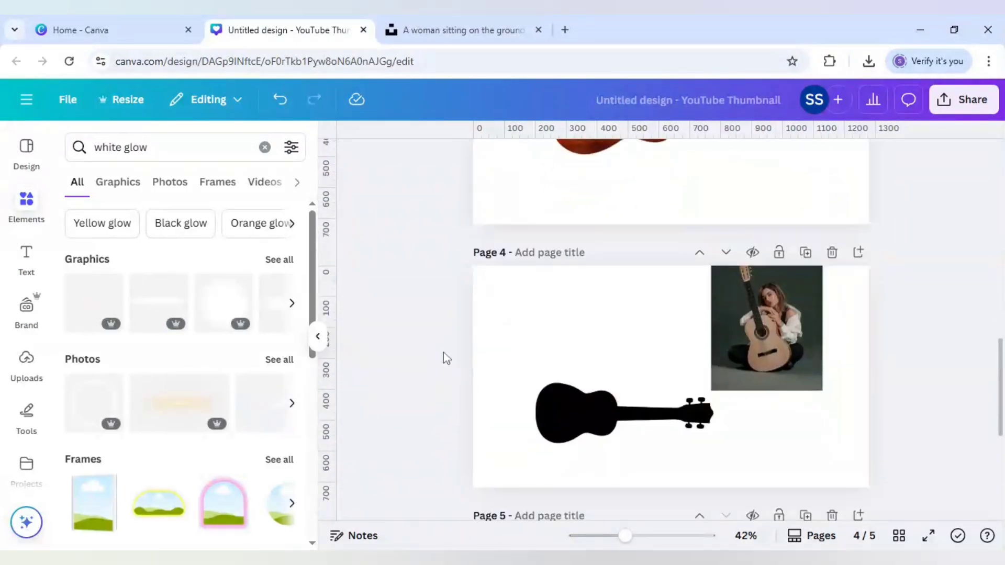
scroll(445, 360, up, 4)
scroll(445, 358, up, 6)
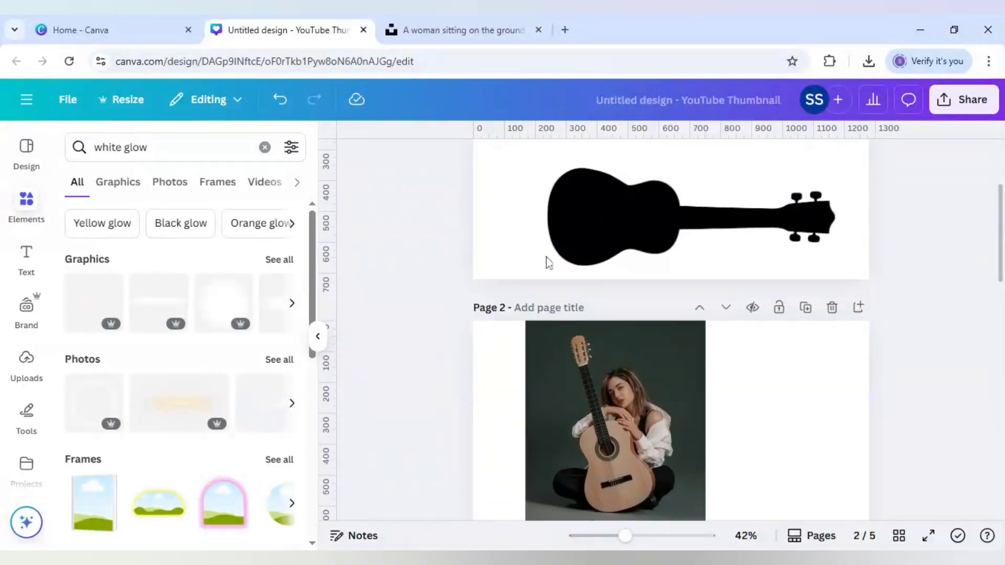
scroll(447, 274, down, 3)
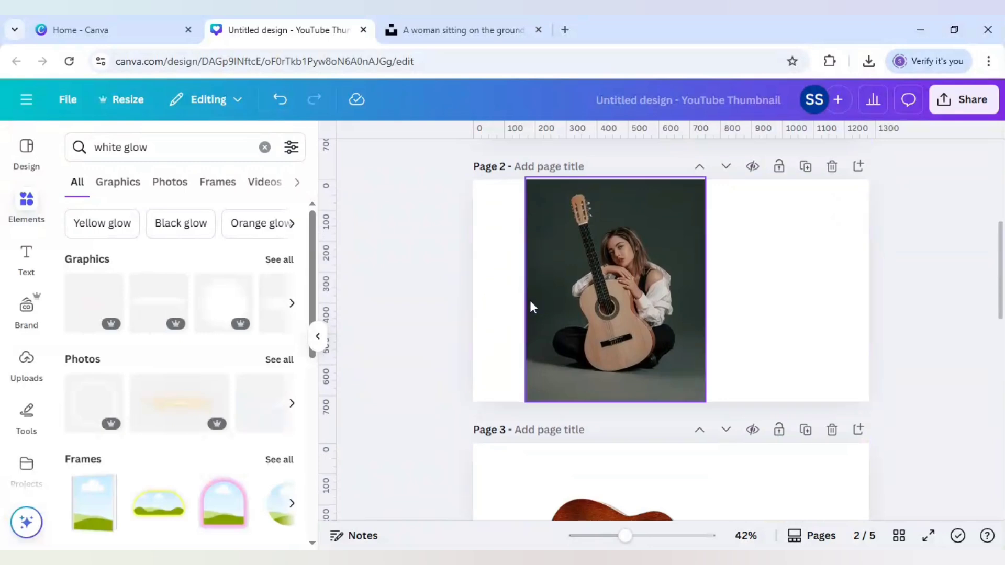
scroll(441, 322, down, 5)
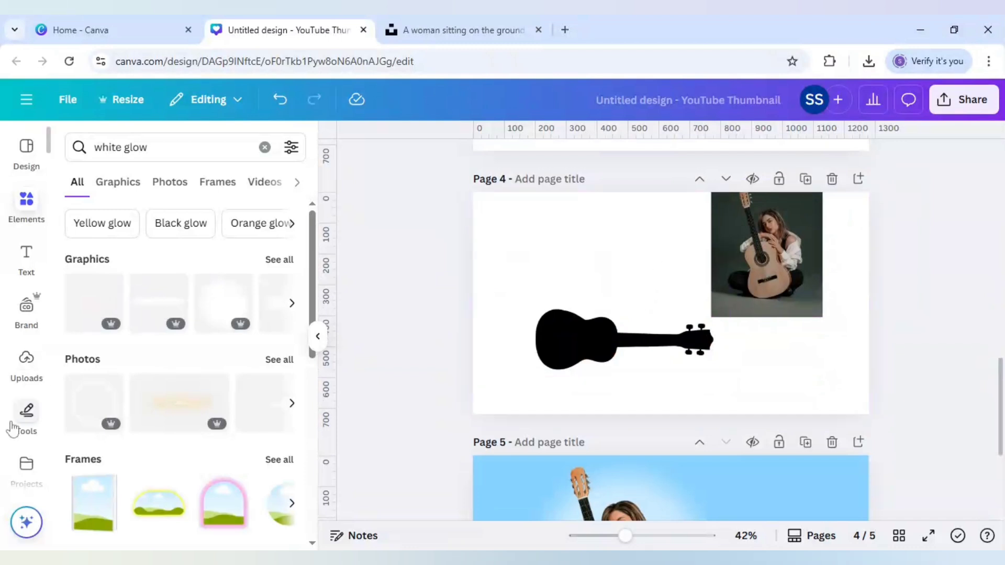
Step: Show the blend apps and examine the silhouette and guitarist photo on page 4 against the composition on page 5
scroll(23, 434, down, 1)
scroll(23, 434, down, 3)
click(26, 372)
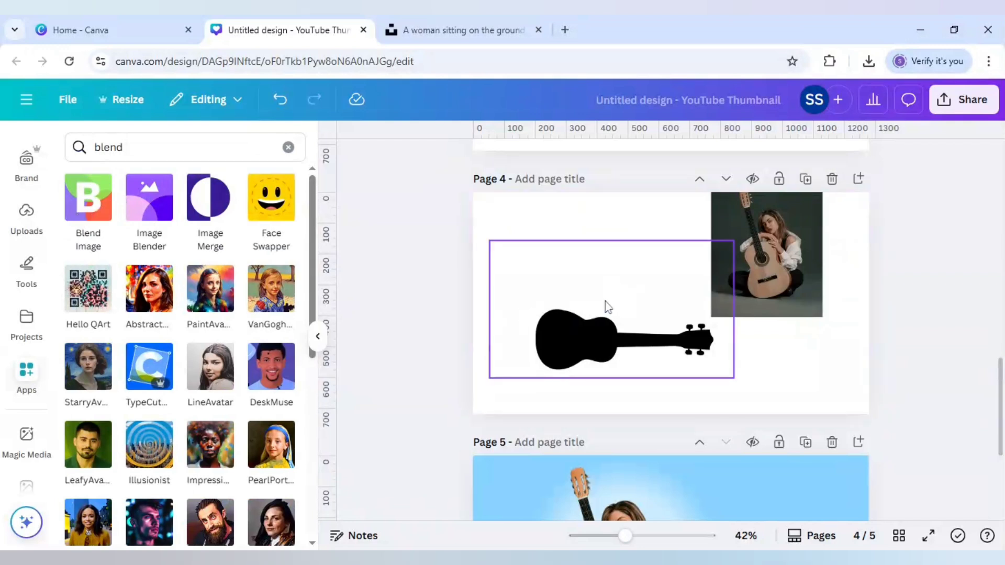
click(770, 257)
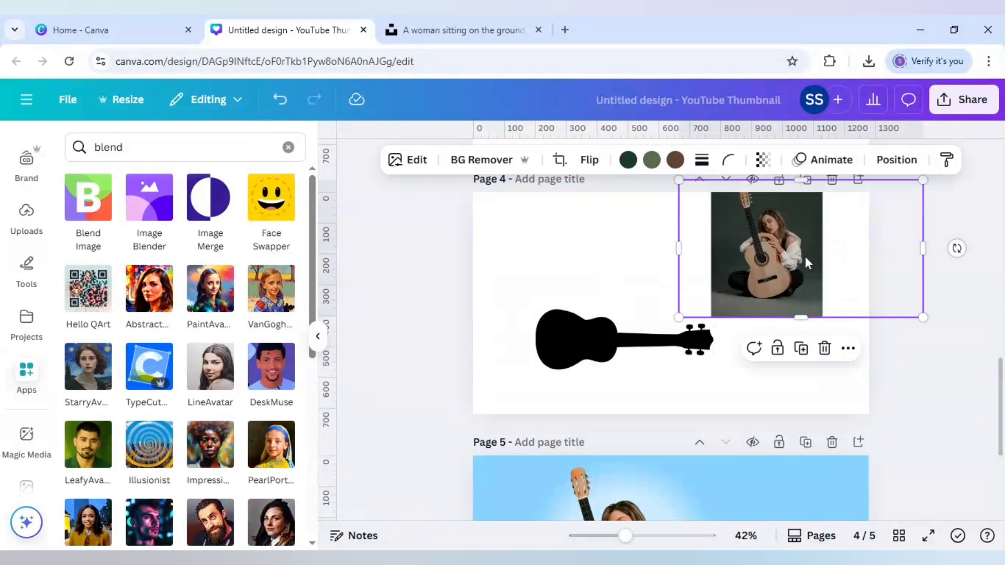
scroll(427, 353, down, 4)
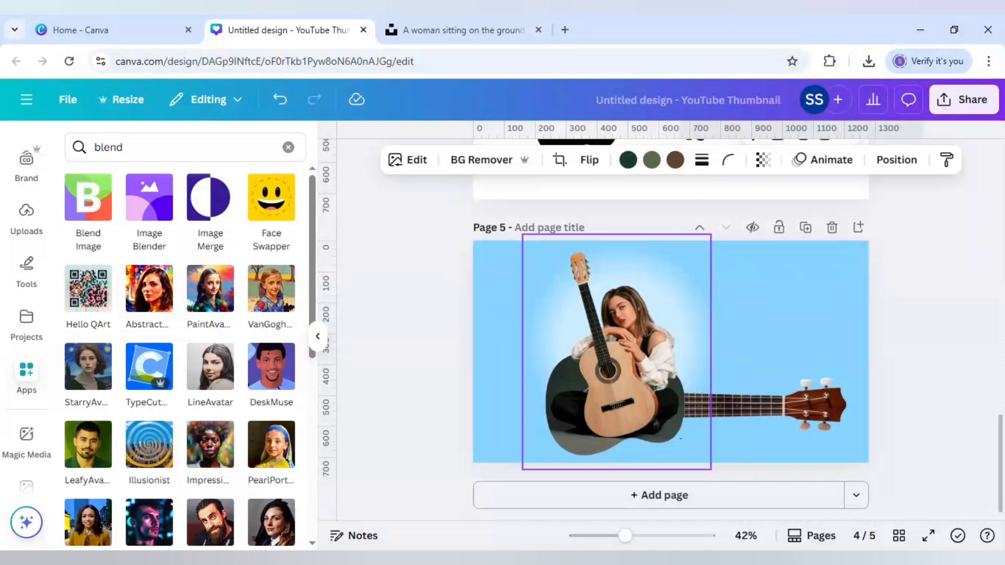
scroll(455, 311, up, 15)
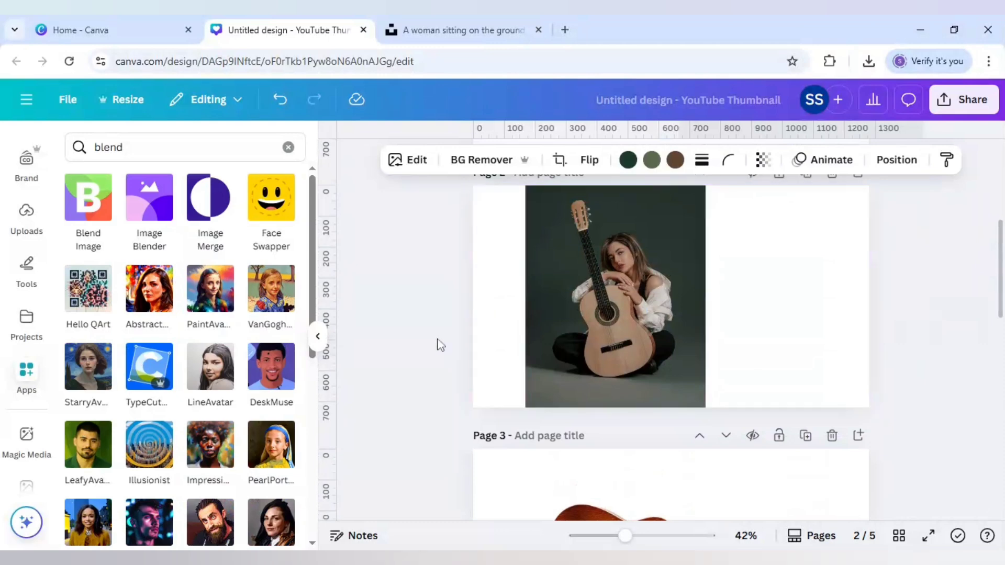
scroll(438, 343, down, 8)
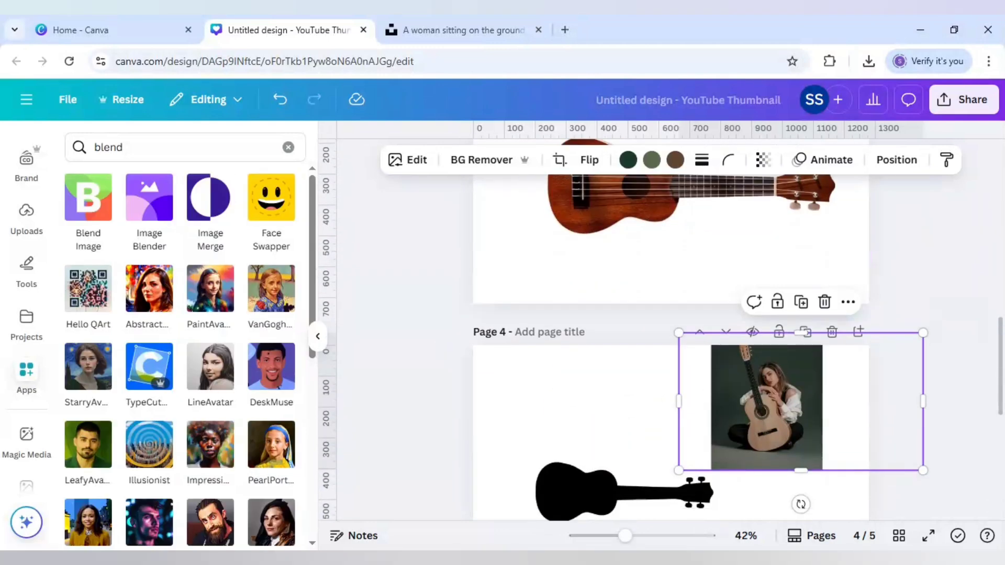
scroll(438, 347, down, 5)
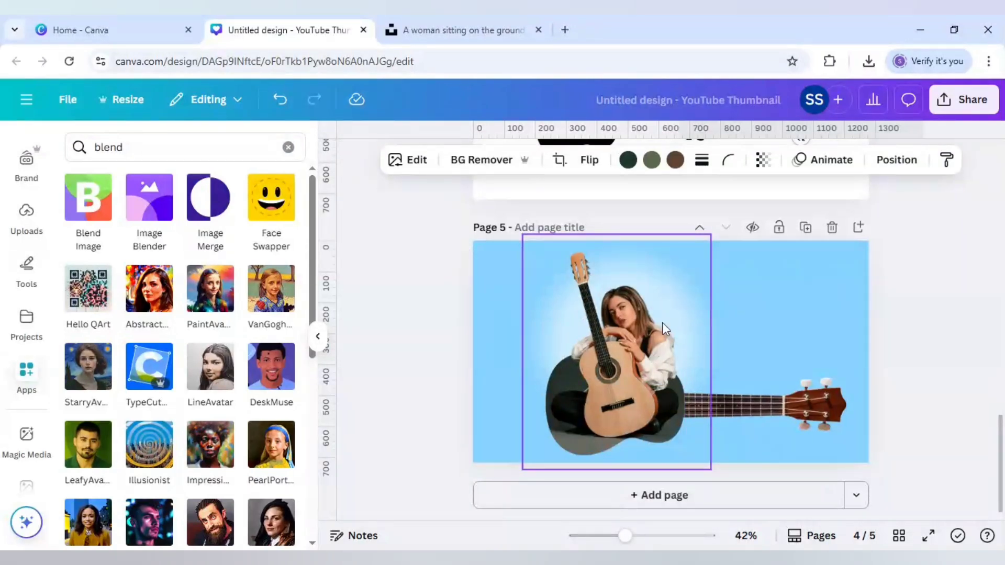
Step: Check the transparency setting of the white glow behind the guitarist on page 5
click(671, 303)
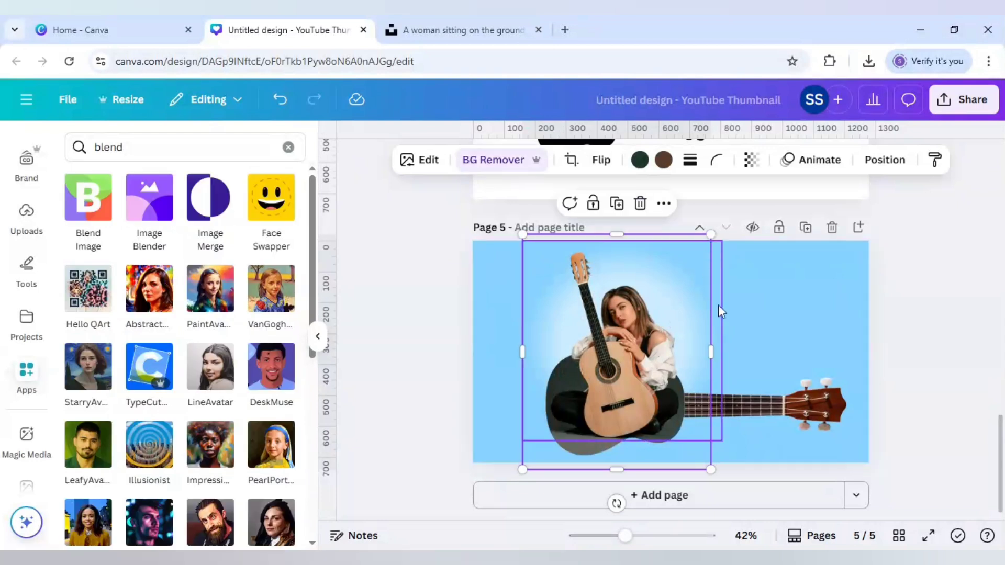
click(719, 306)
click(728, 166)
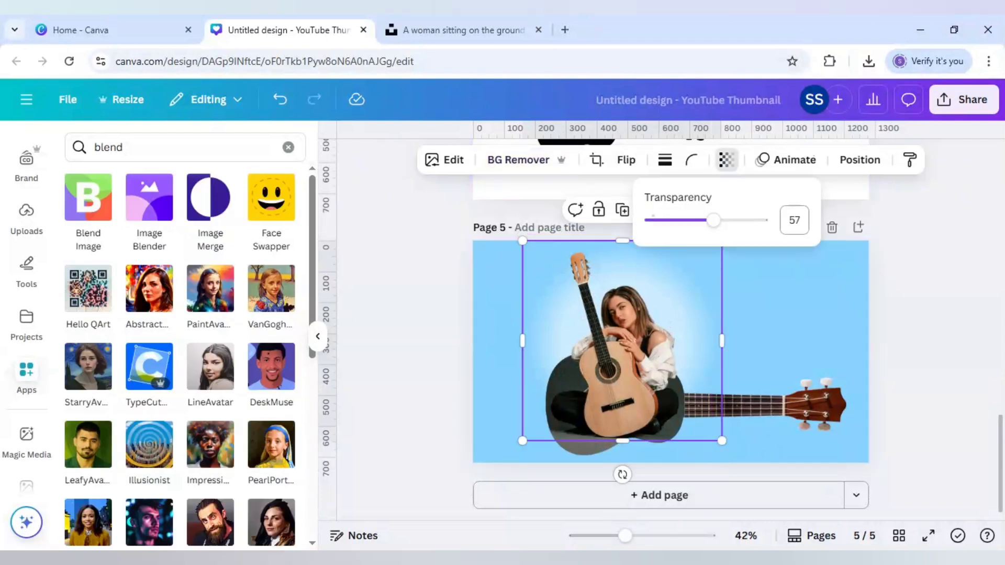
click(765, 334)
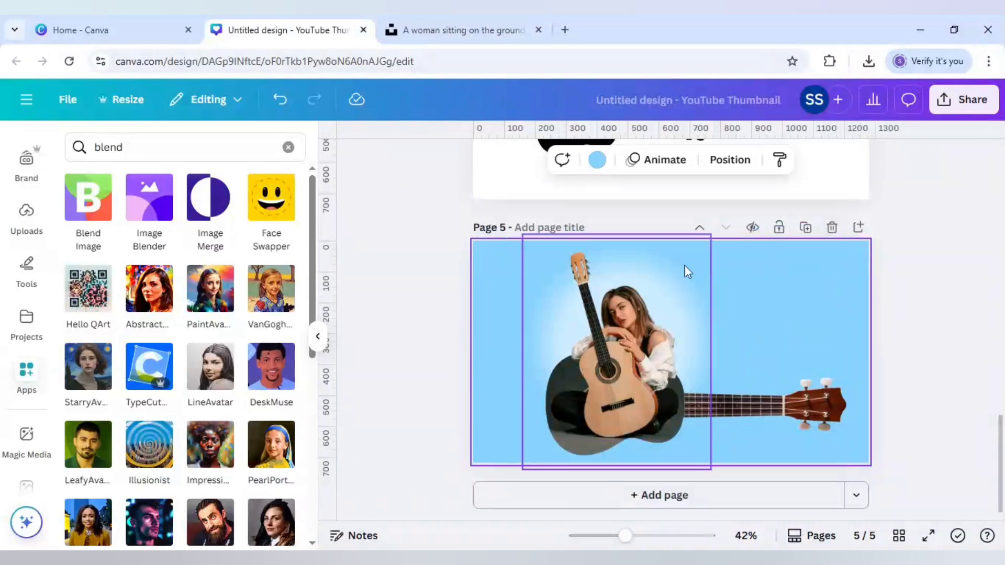